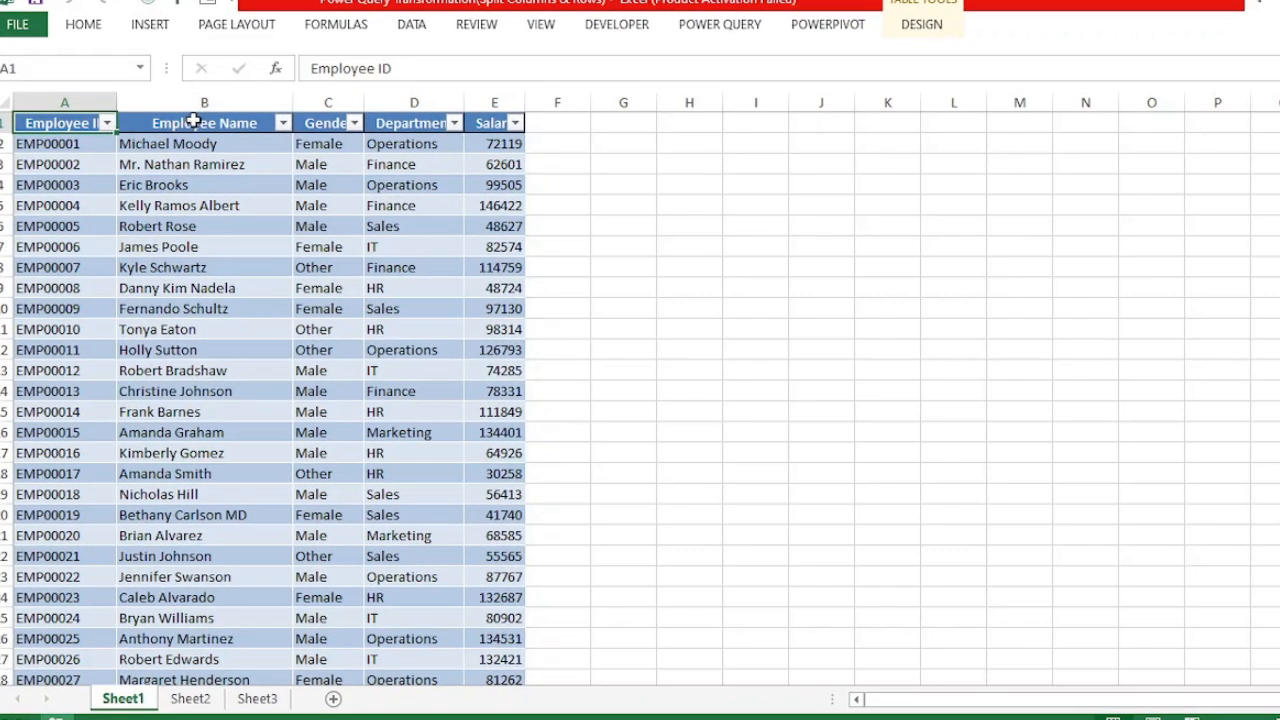
# - Load the employee table from the worksheet into the Power Query Editor
pyautogui.click(193, 122)
pyautogui.click(196, 123)
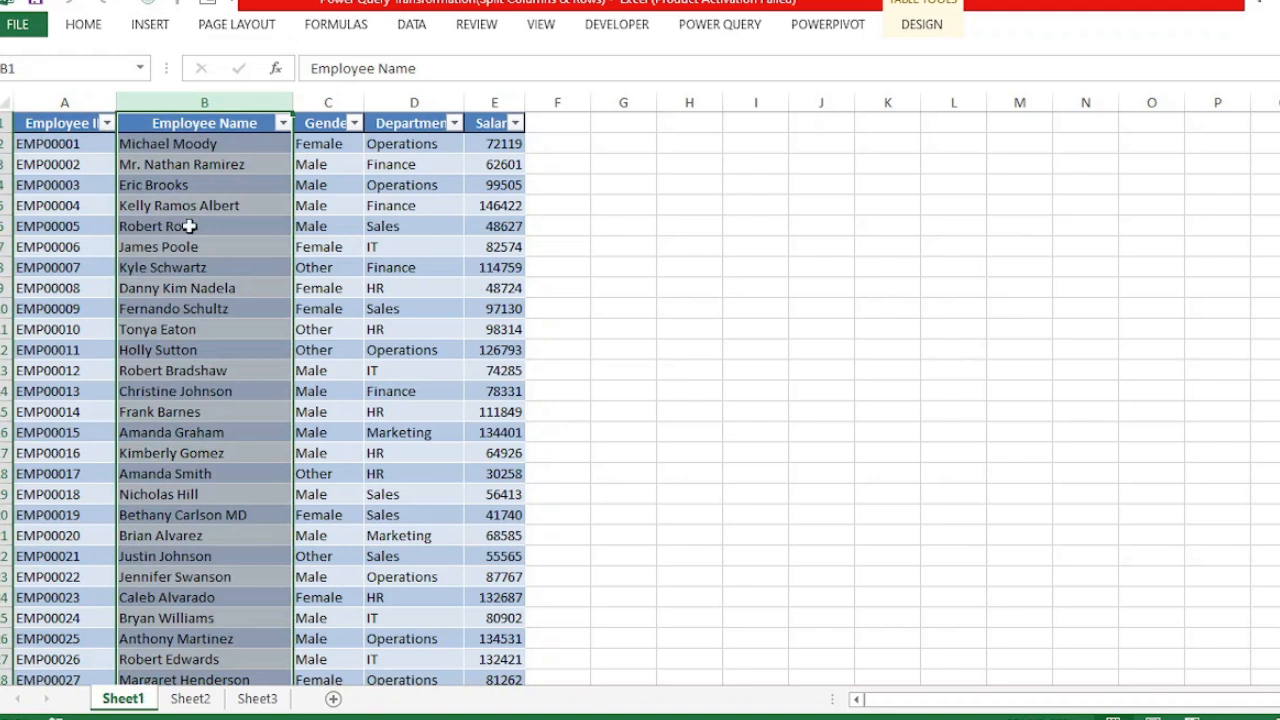
pyautogui.click(230, 309)
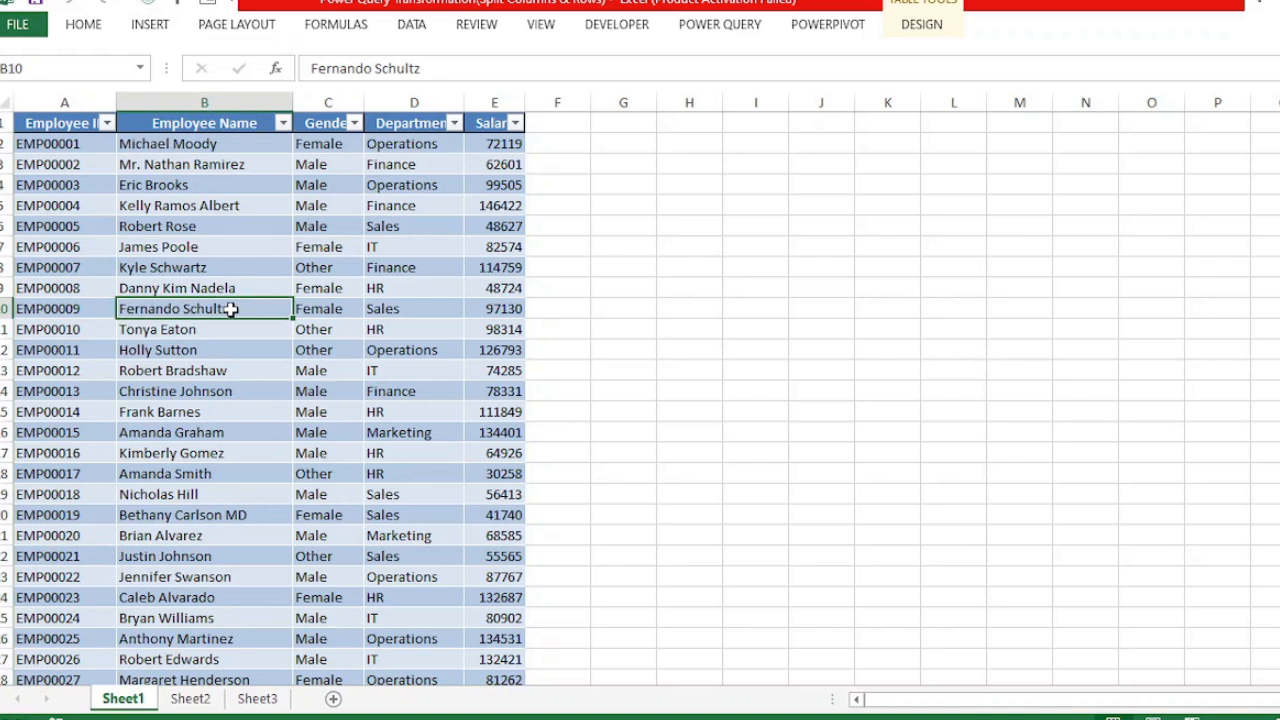
pyautogui.click(730, 33)
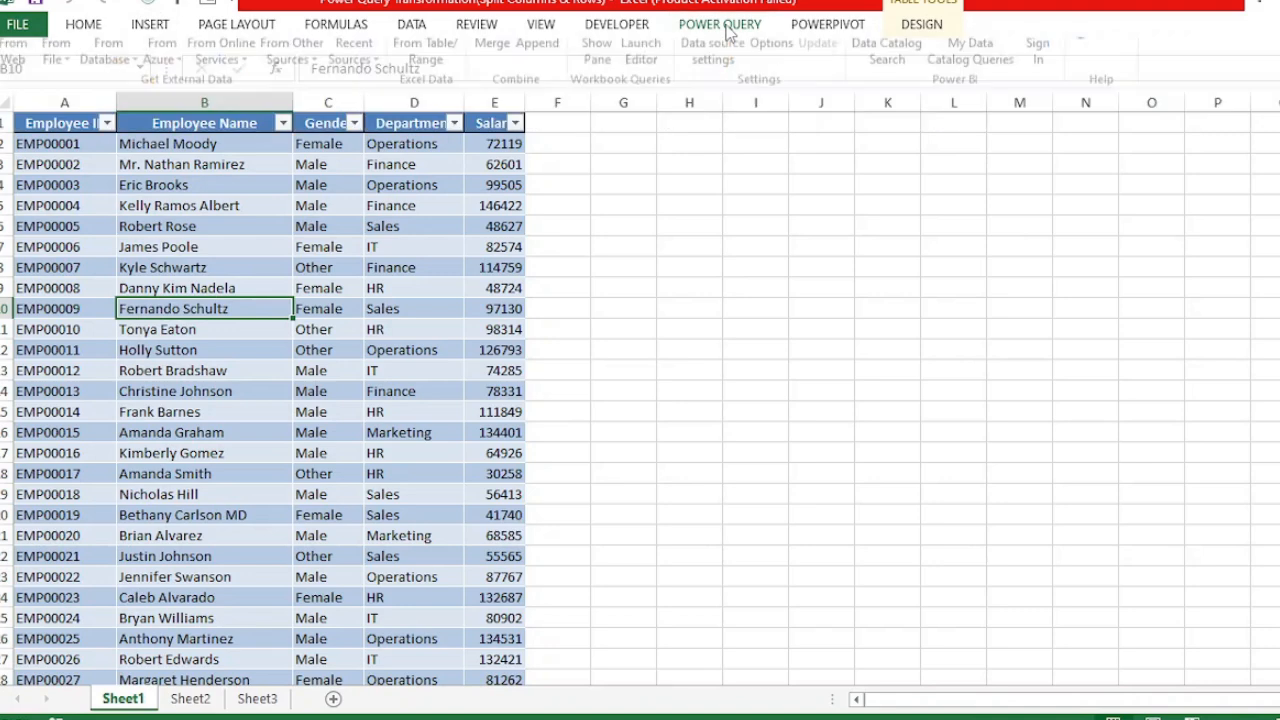
pyautogui.click(730, 33)
pyautogui.click(704, 28)
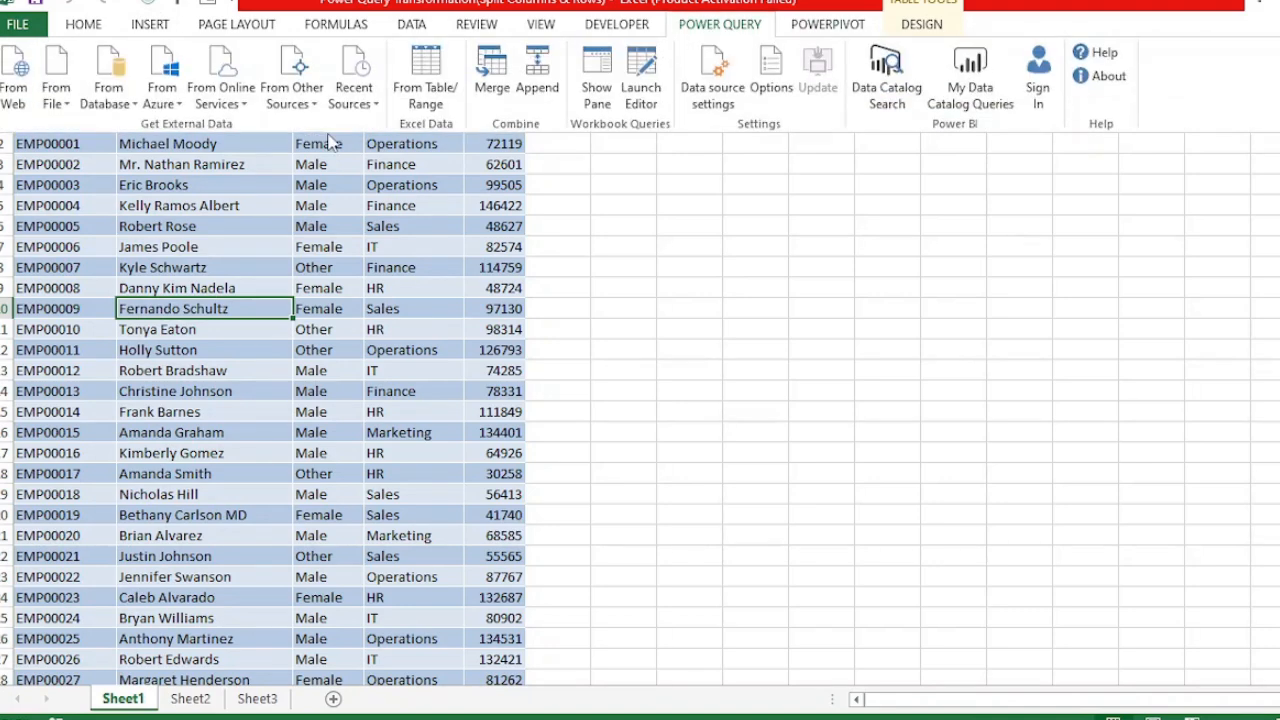
pyautogui.click(418, 80)
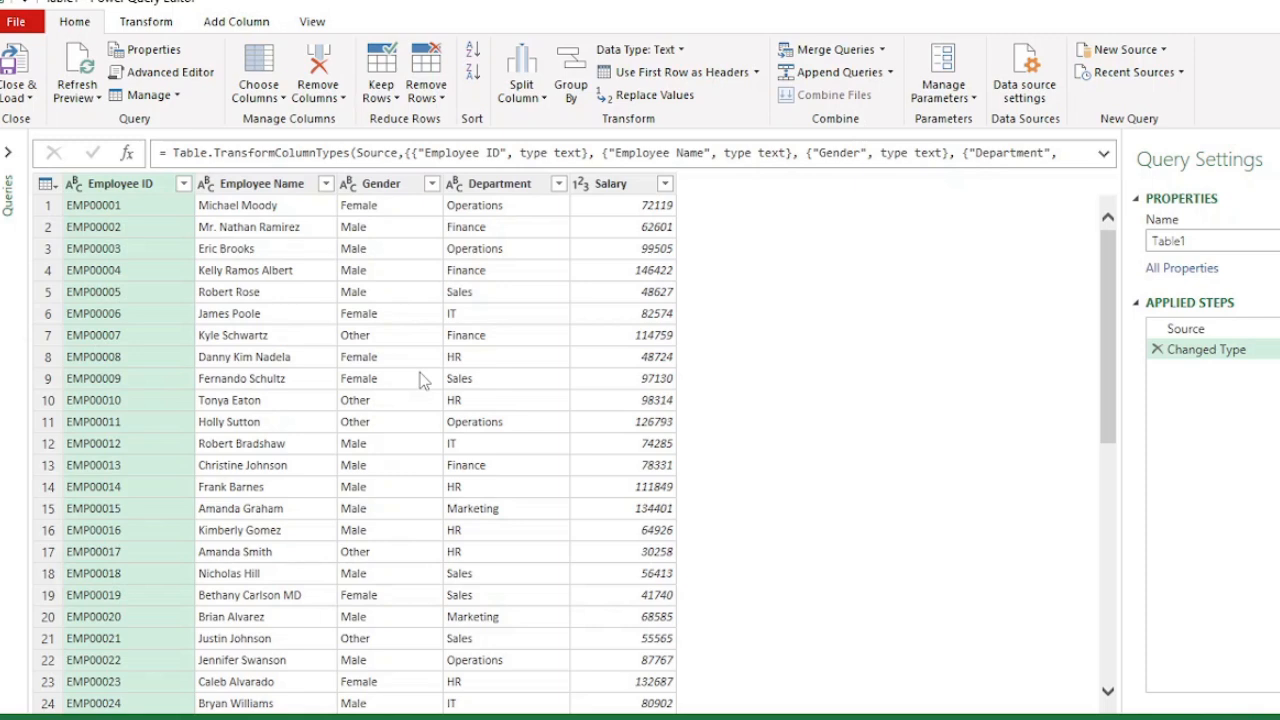
# - Try splitting the Employee Name column by Space at the left-most delimiter
pyautogui.click(268, 186)
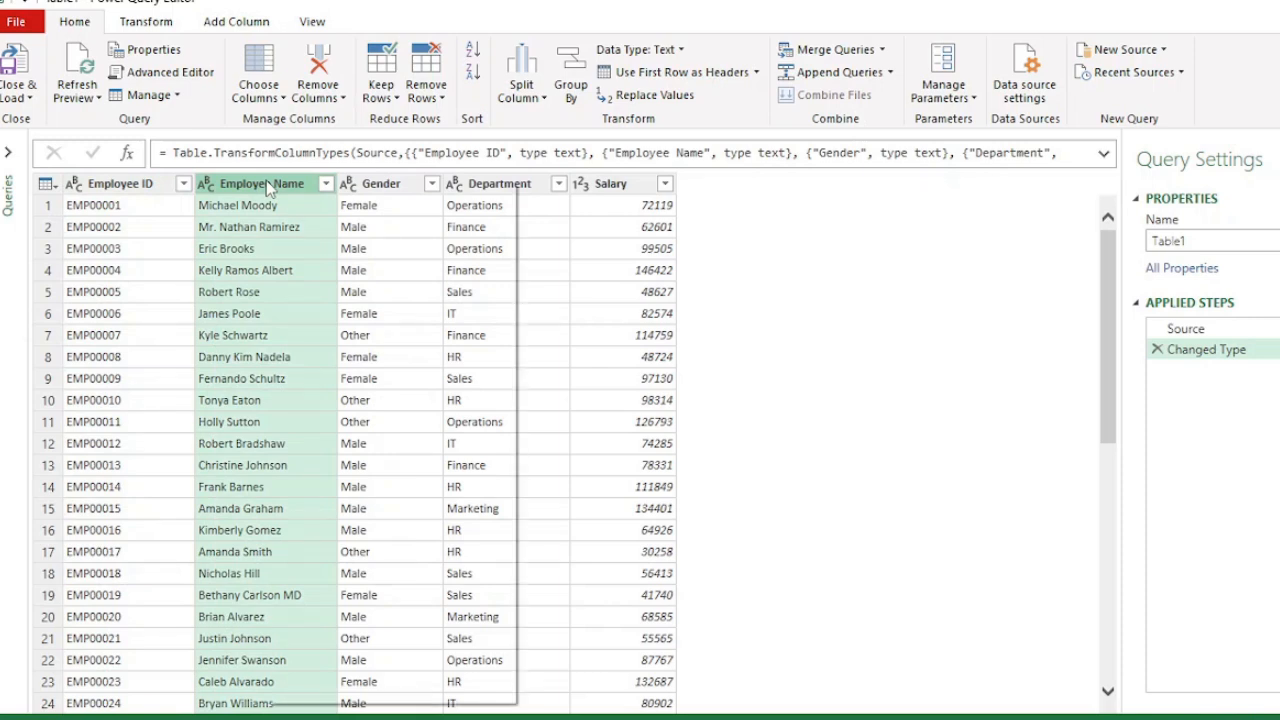
pyautogui.rightClick(268, 186)
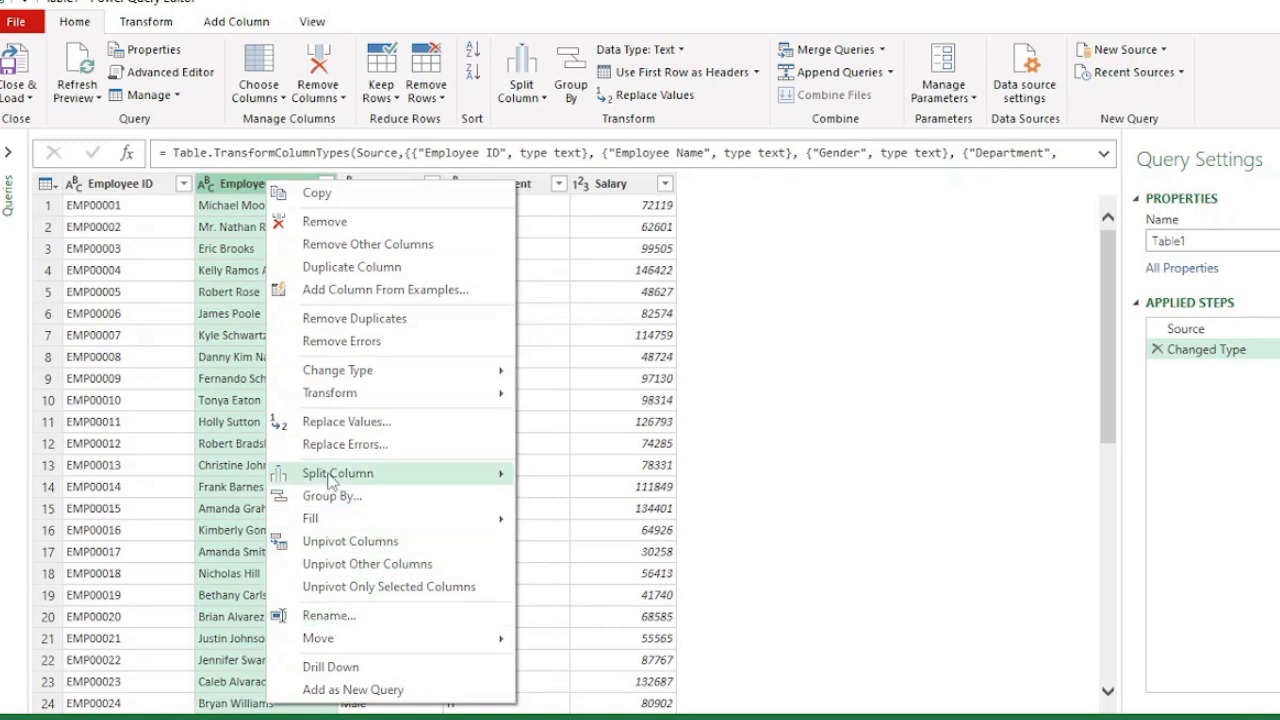
pyautogui.moveTo(333, 478)
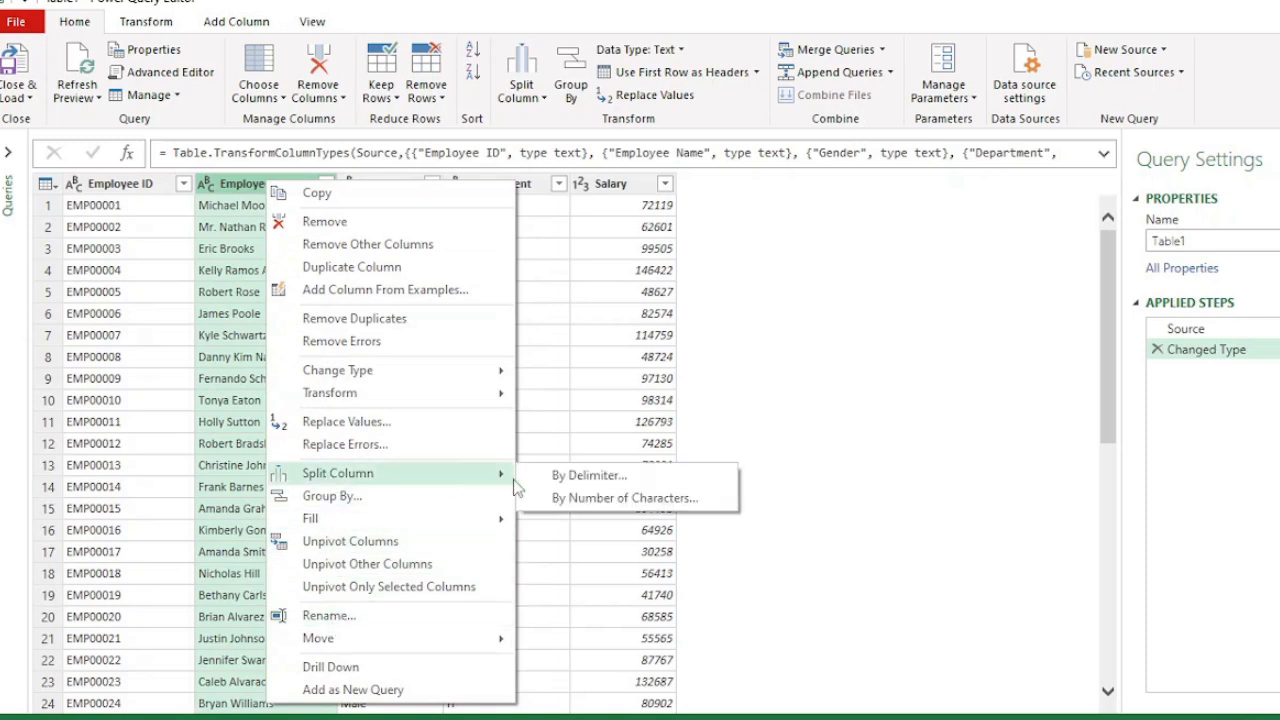
pyautogui.click(151, 28)
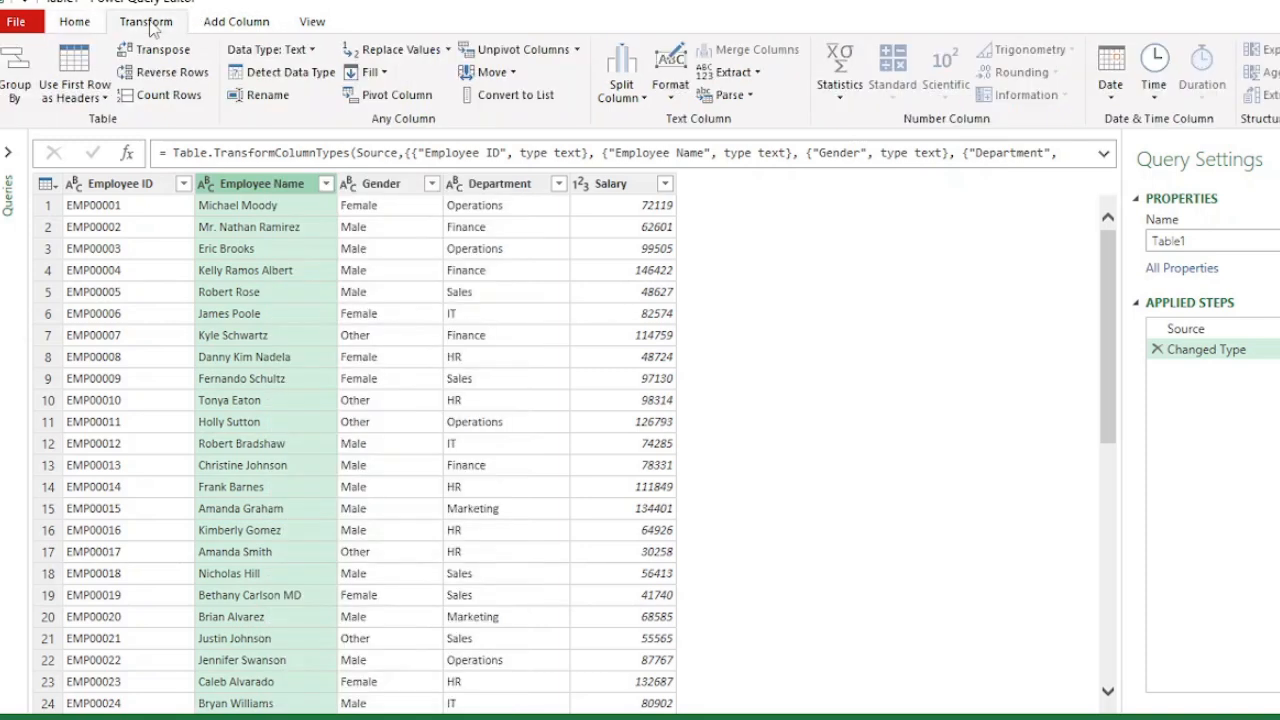
pyautogui.click(643, 98)
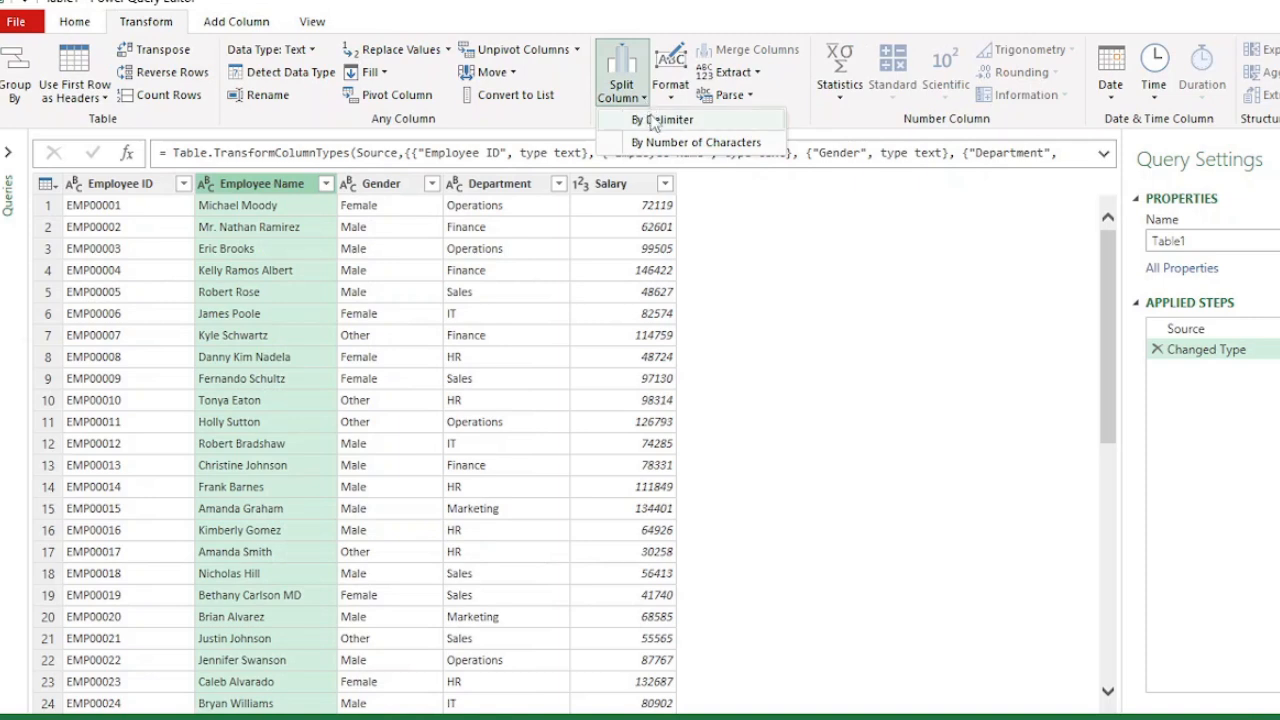
pyautogui.click(652, 119)
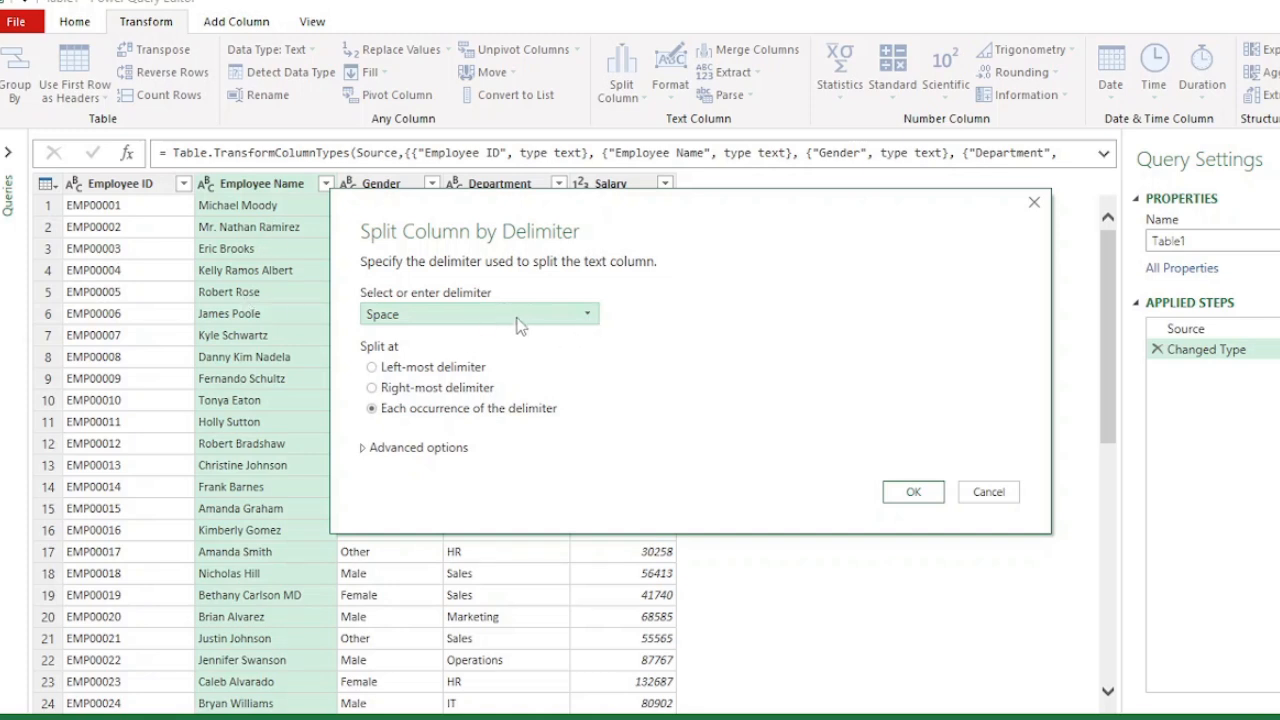
pyautogui.click(588, 317)
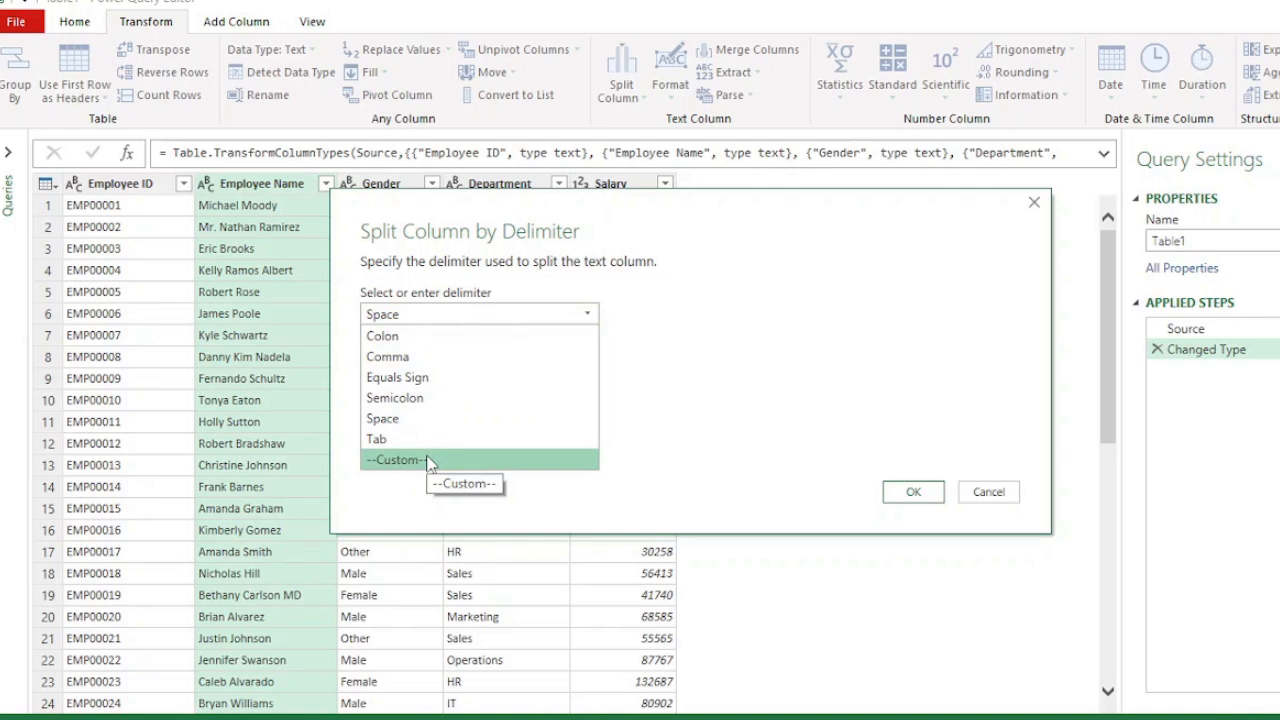
pyautogui.click(701, 334)
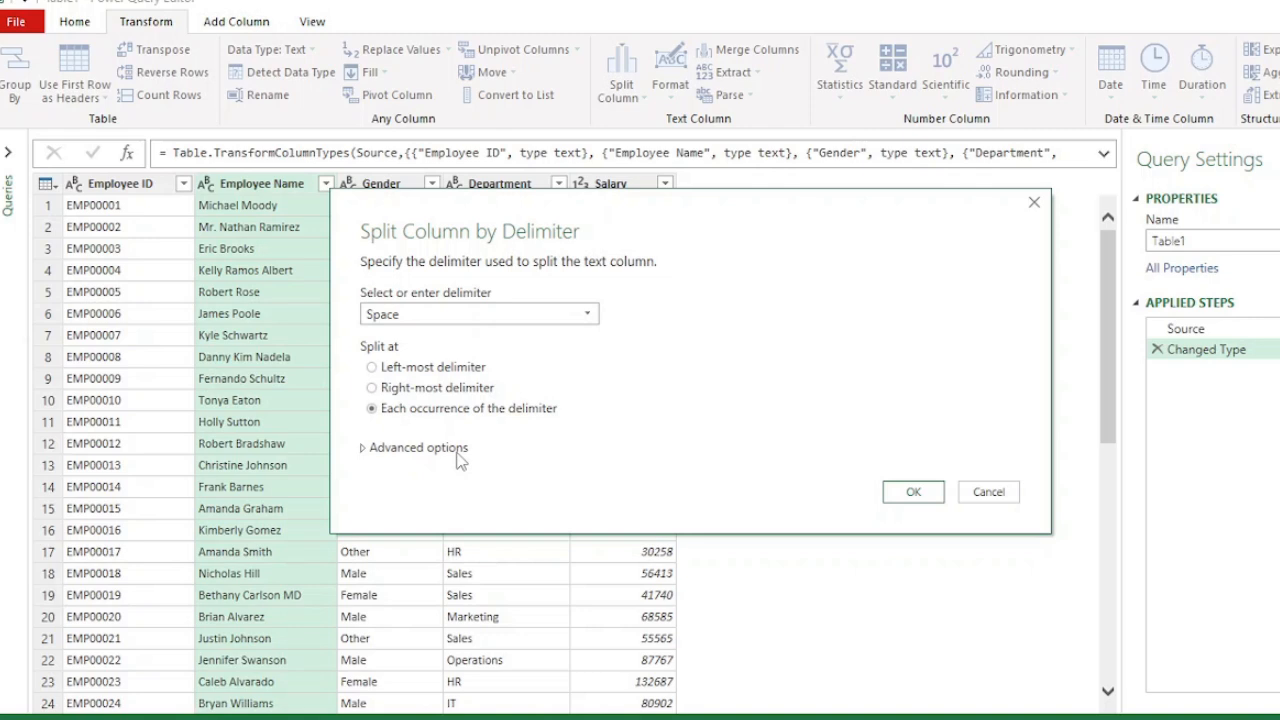
pyautogui.click(418, 370)
pyautogui.click(908, 493)
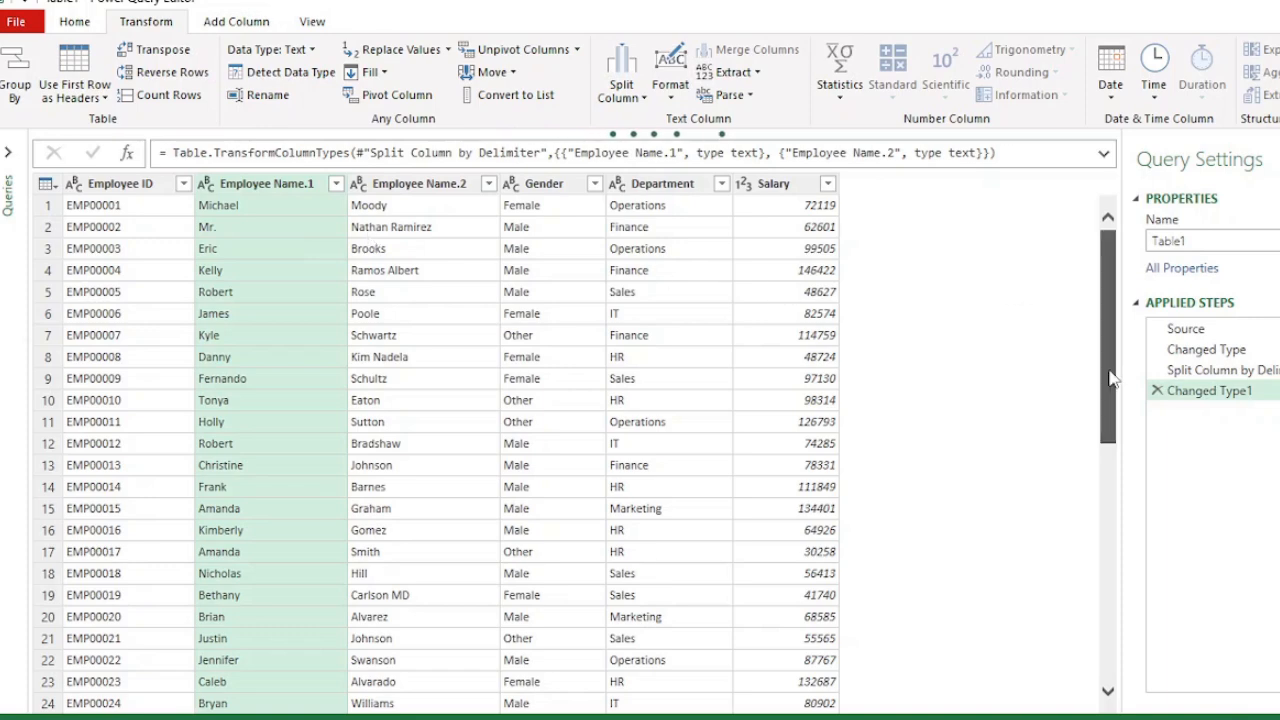
pyautogui.moveTo(1108, 372); pyautogui.dragTo(1111, 588)
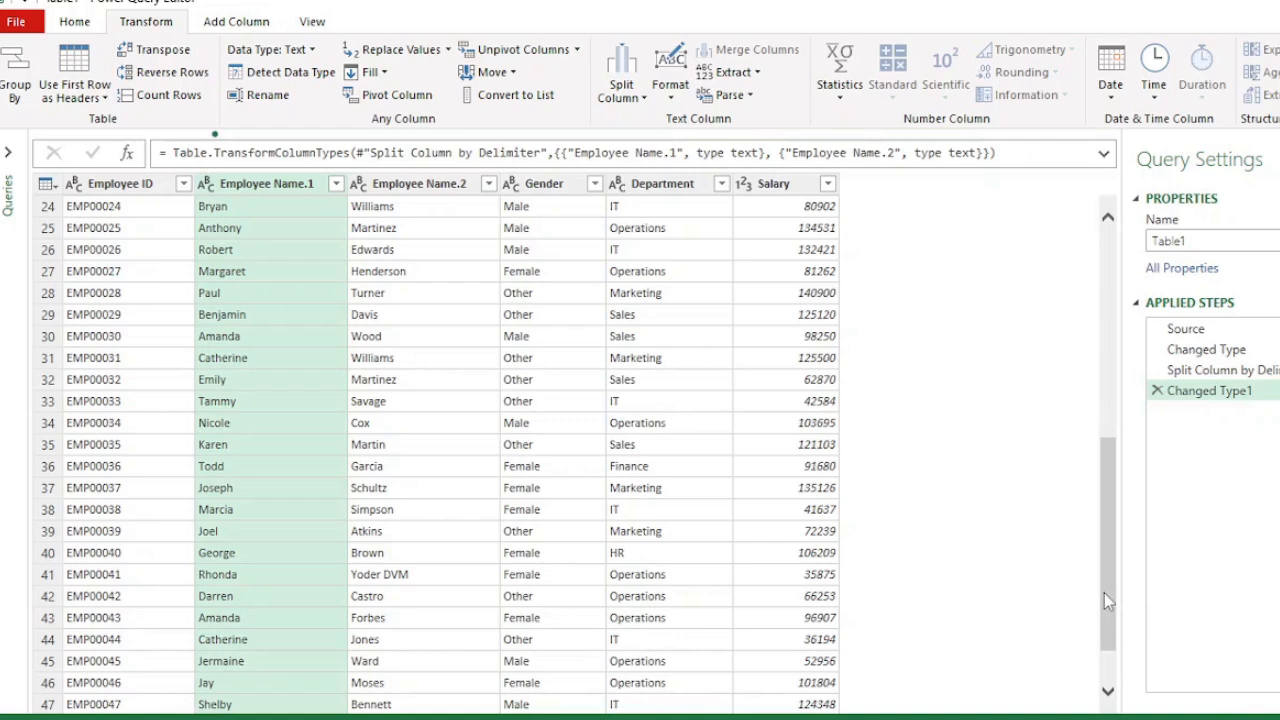
pyautogui.moveTo(1104, 600); pyautogui.dragTo(1118, 370)
pyautogui.click(1156, 391)
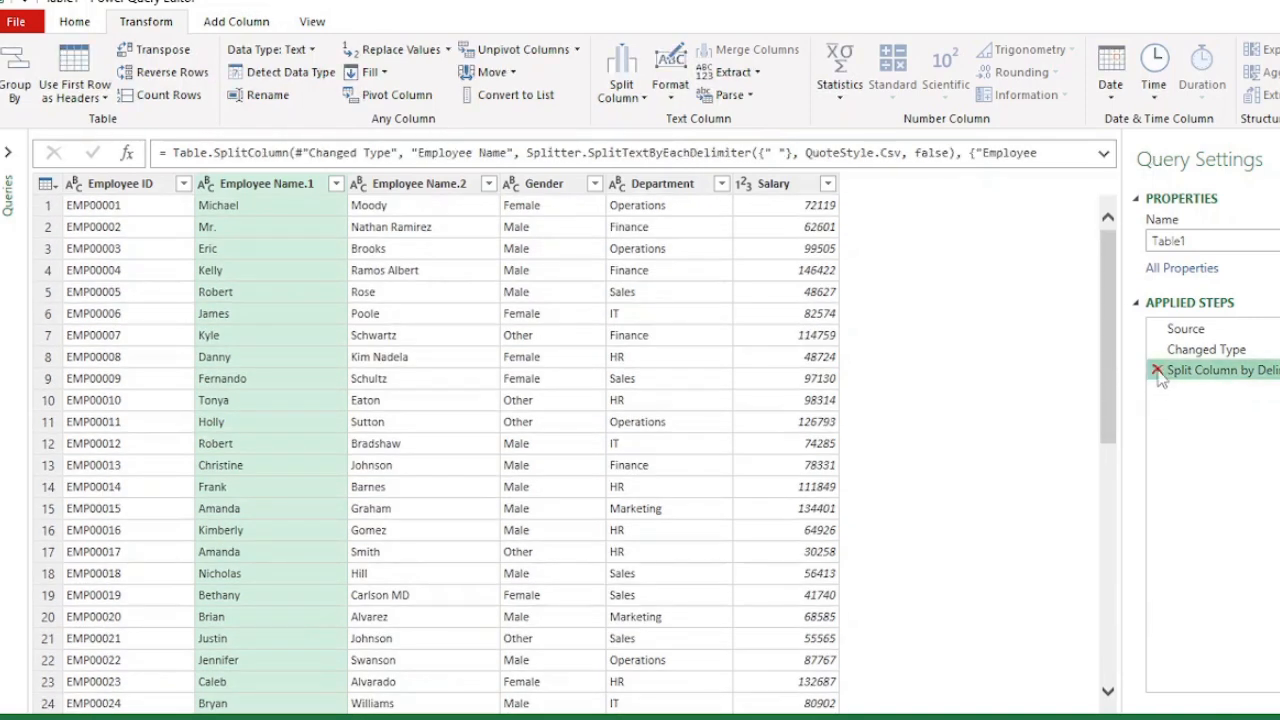
pyautogui.click(1157, 371)
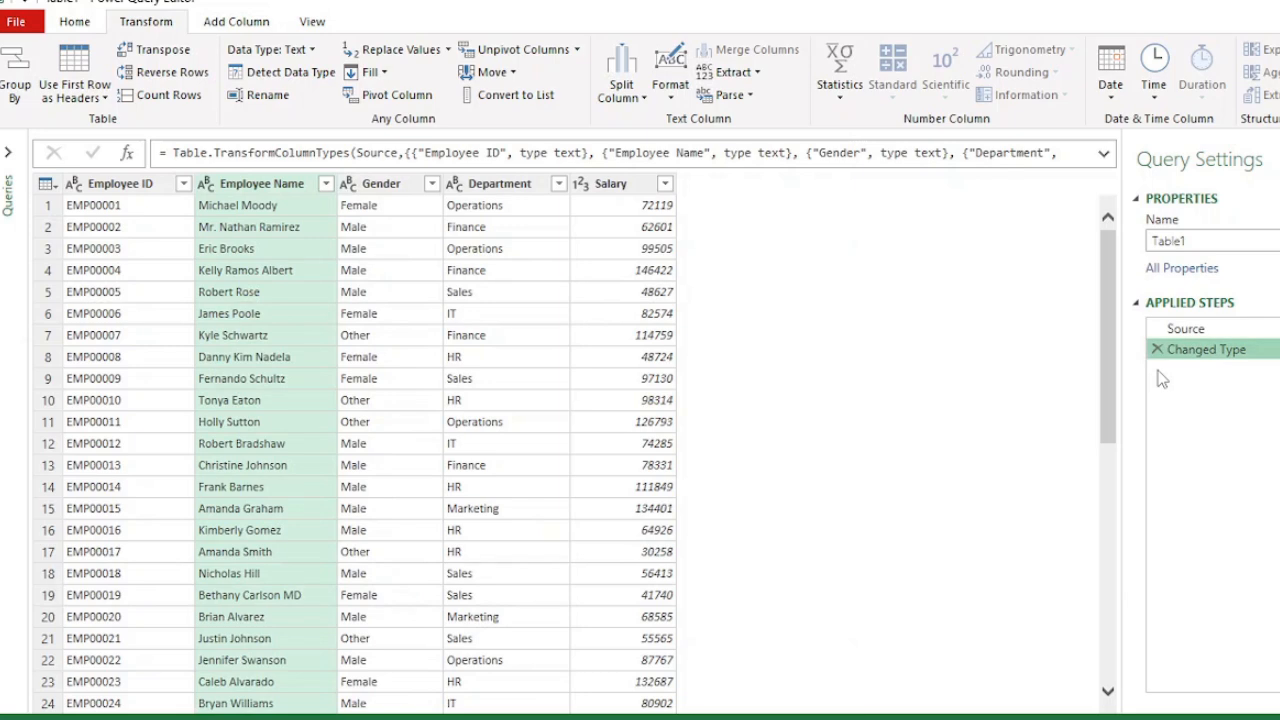
# - Try splitting the Employee Name column by Space at the right-most delimiter
pyautogui.click(621, 82)
pyautogui.click(658, 124)
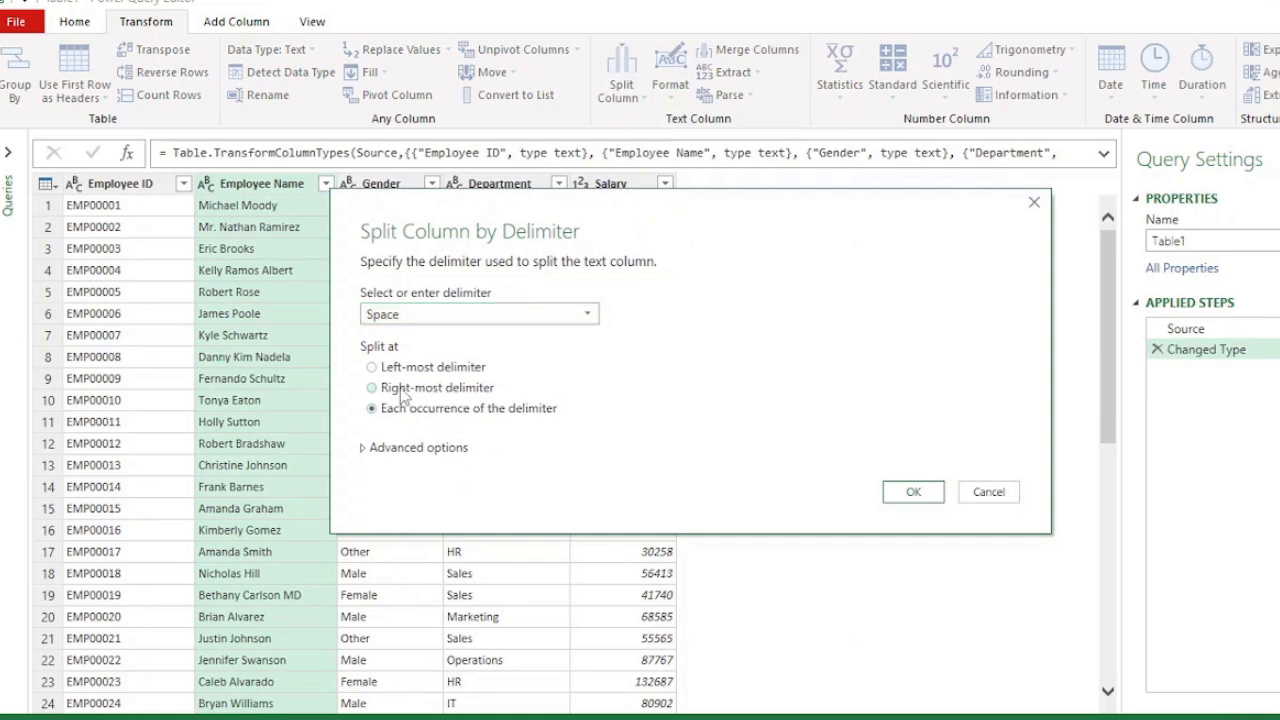
pyautogui.click(403, 392)
pyautogui.click(908, 491)
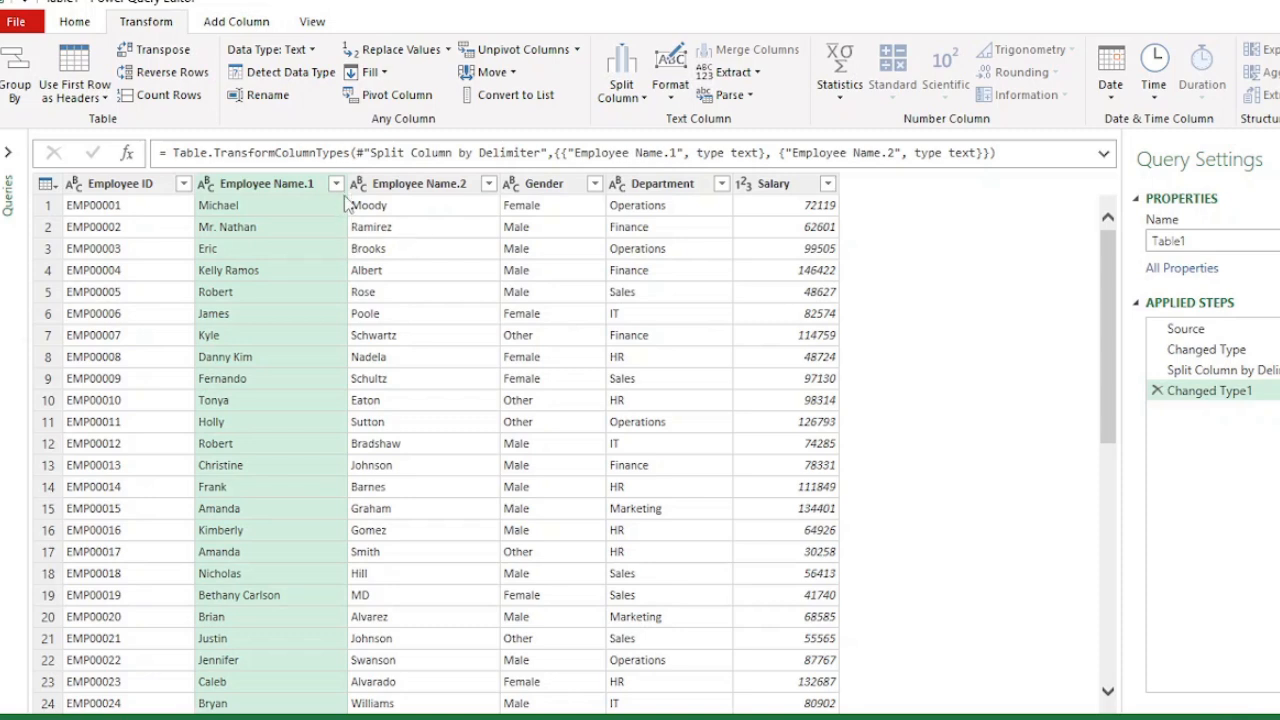
pyautogui.click(1157, 390)
pyautogui.click(1157, 371)
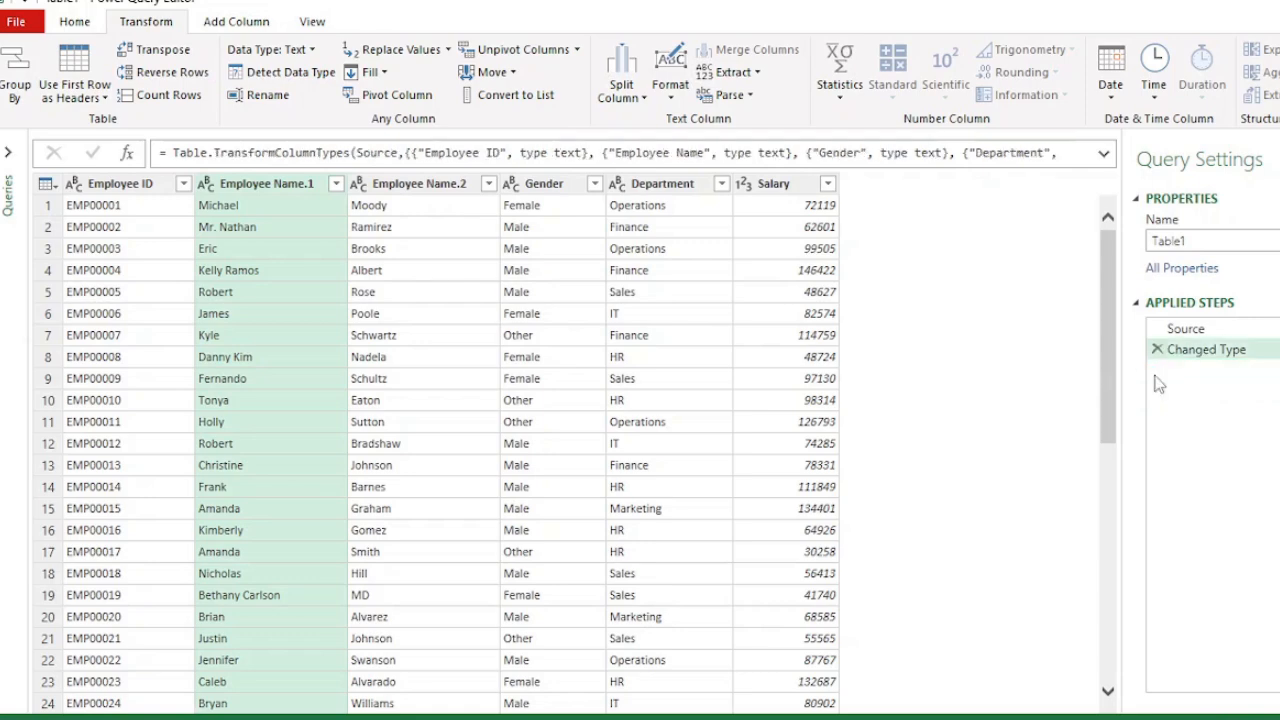
# - Try splitting the Employee Name column by Space at each occurrence of the delimiter
pyautogui.click(643, 100)
pyautogui.click(682, 120)
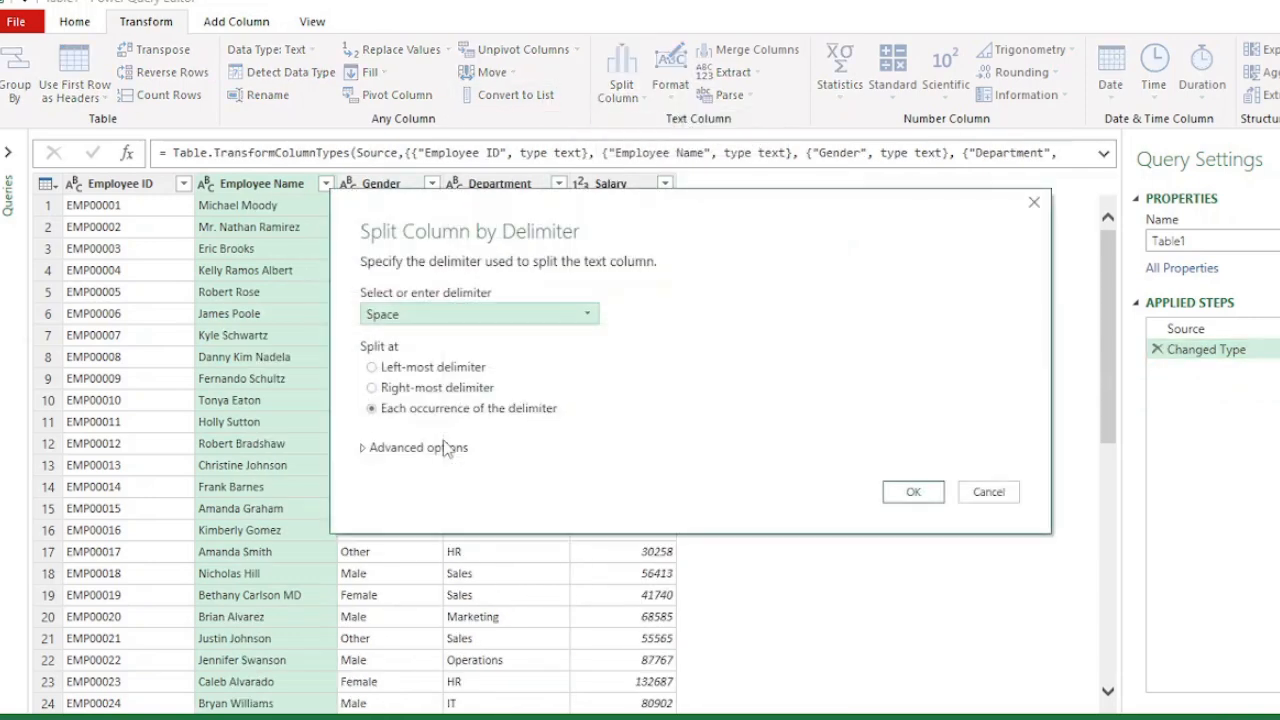
pyautogui.click(913, 493)
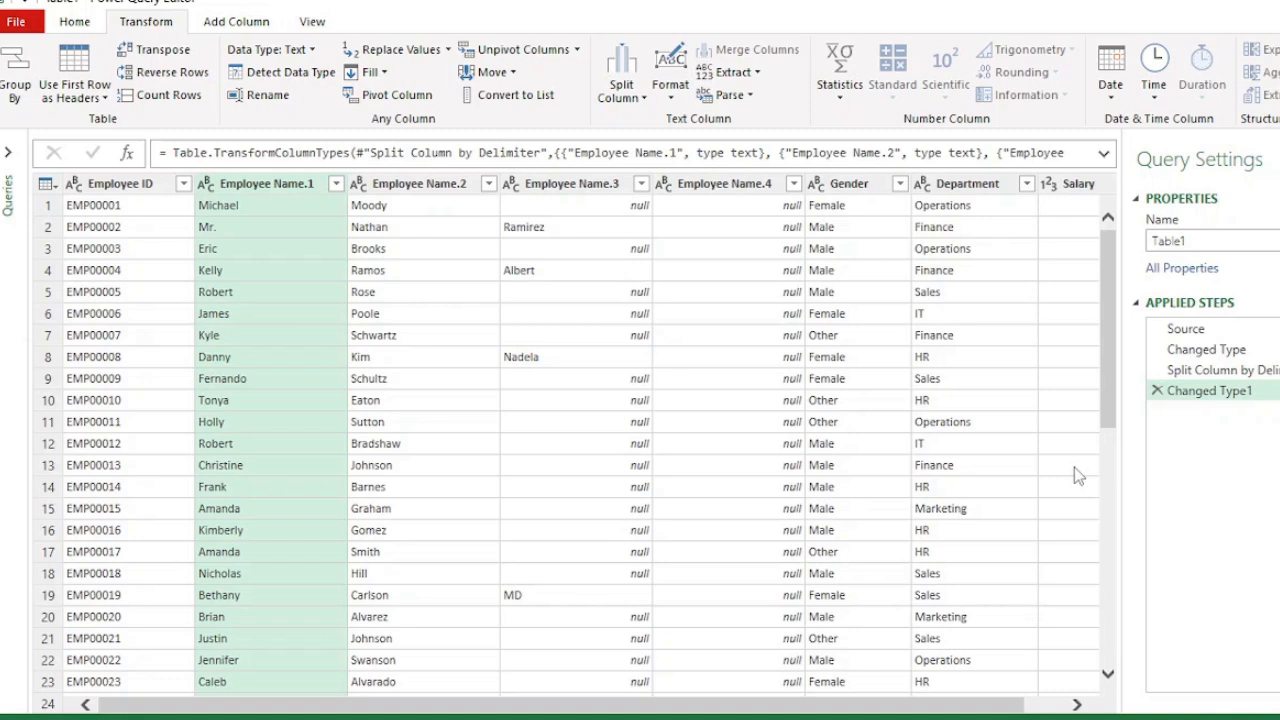
pyautogui.click(1157, 390)
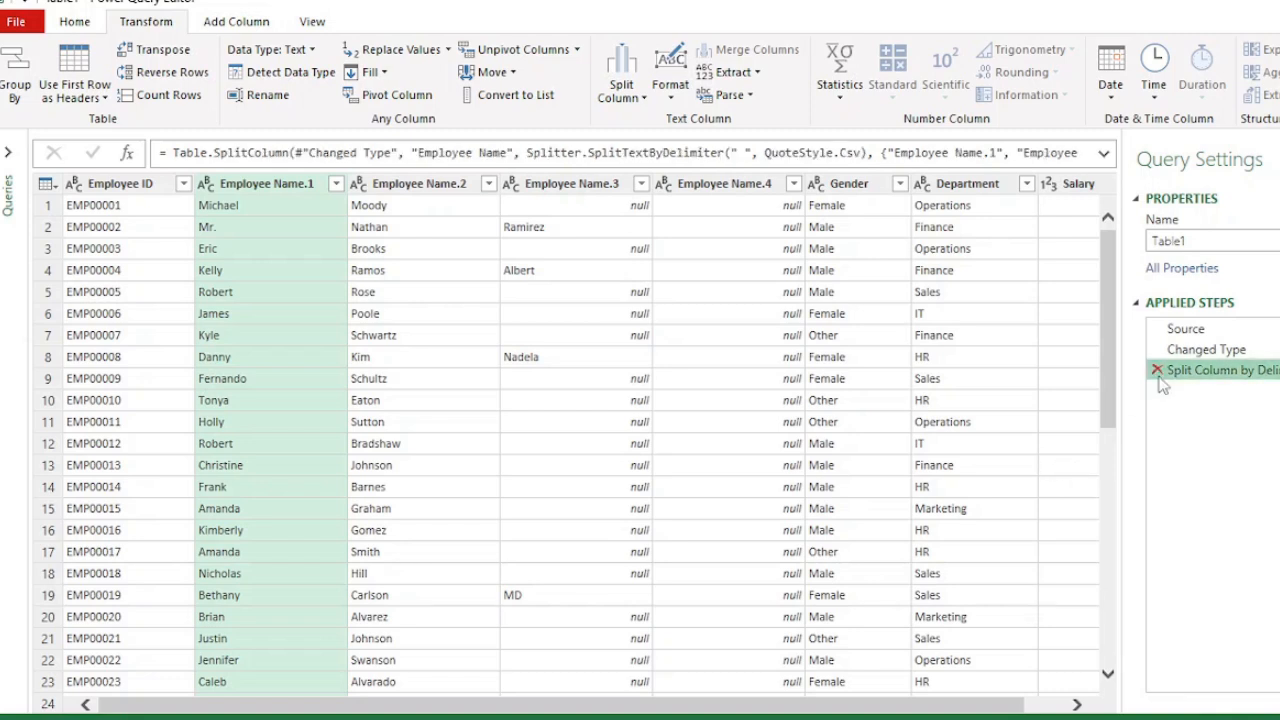
pyautogui.click(1158, 372)
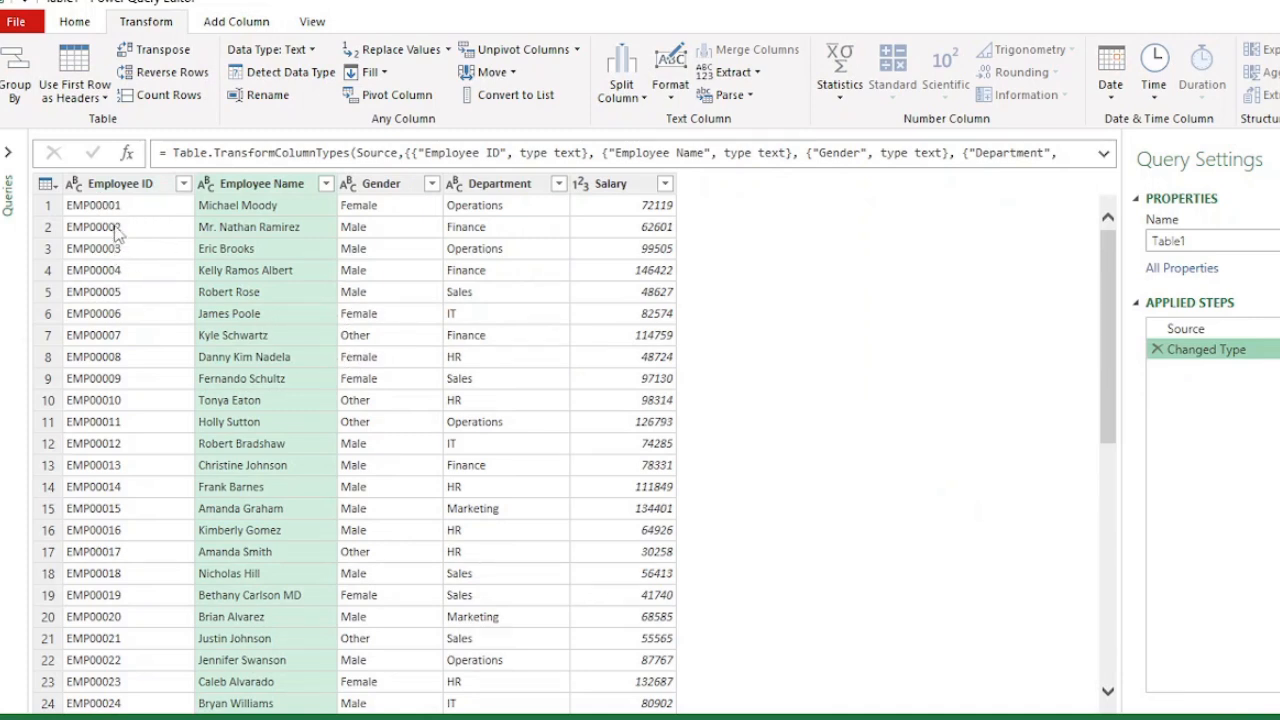
# - Try splitting the Employee ID column every 2 characters, once as far left as possible
pyautogui.click(121, 186)
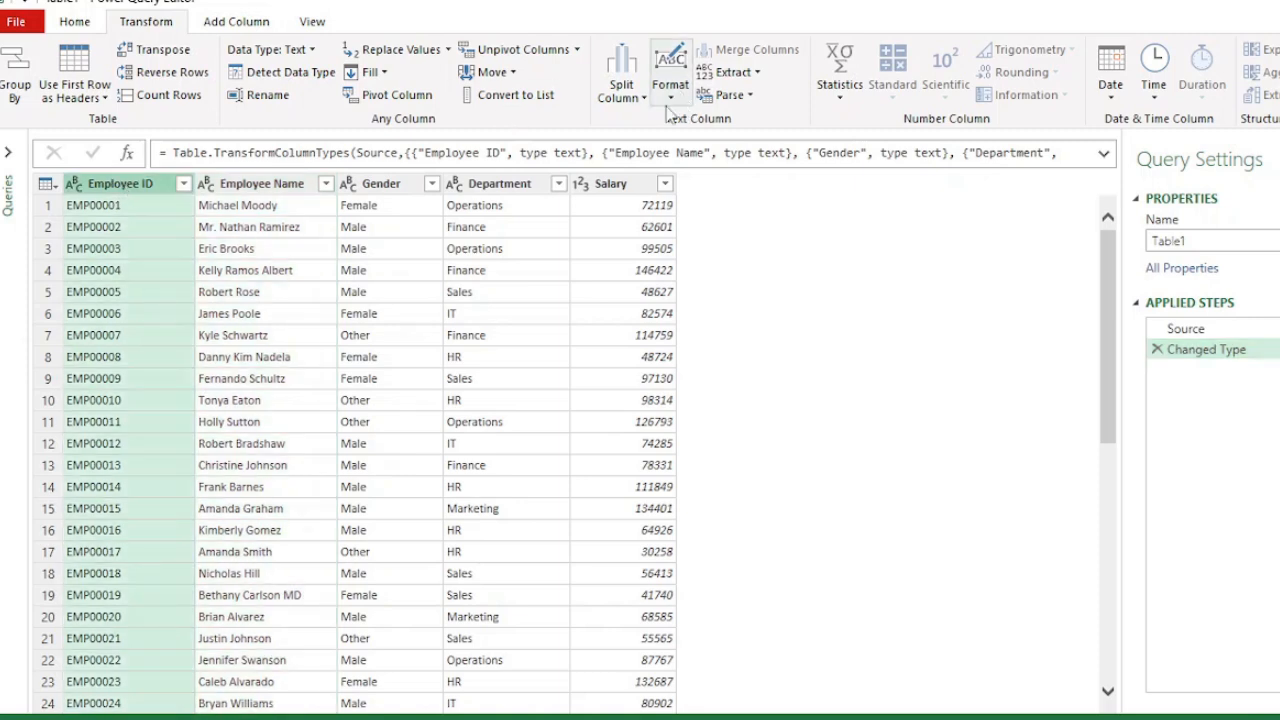
pyautogui.click(645, 98)
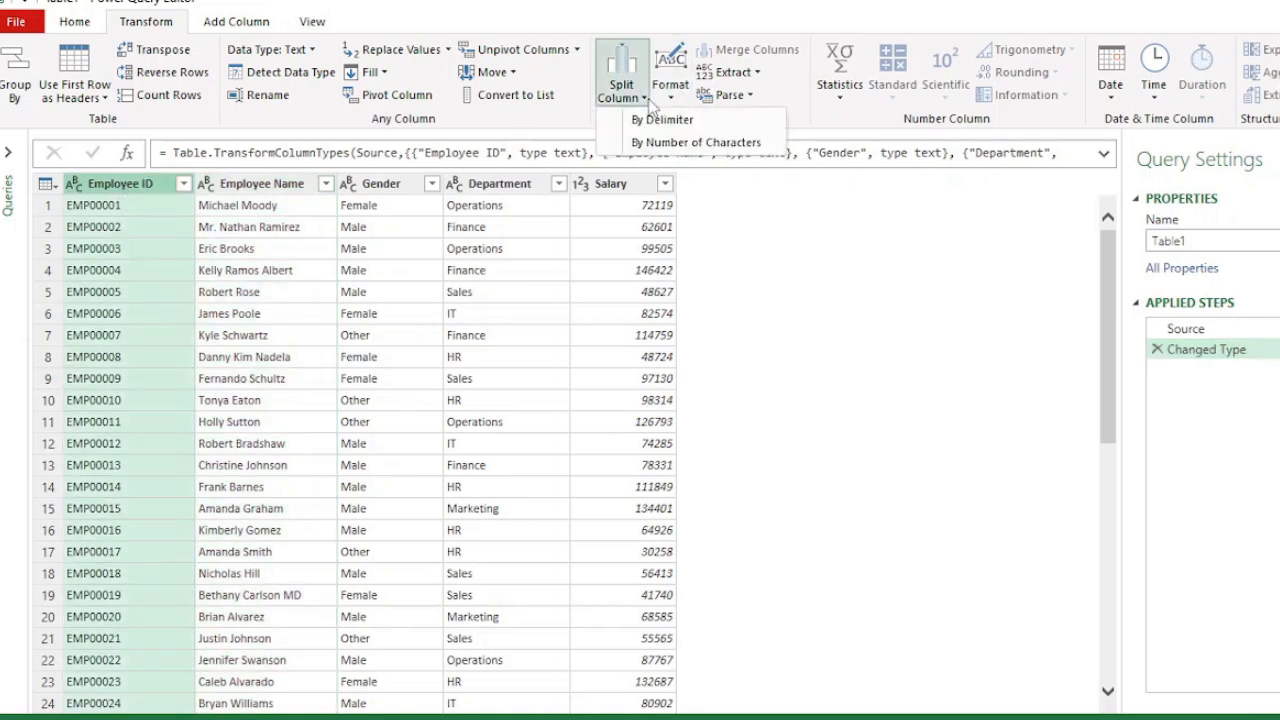
pyautogui.click(655, 152)
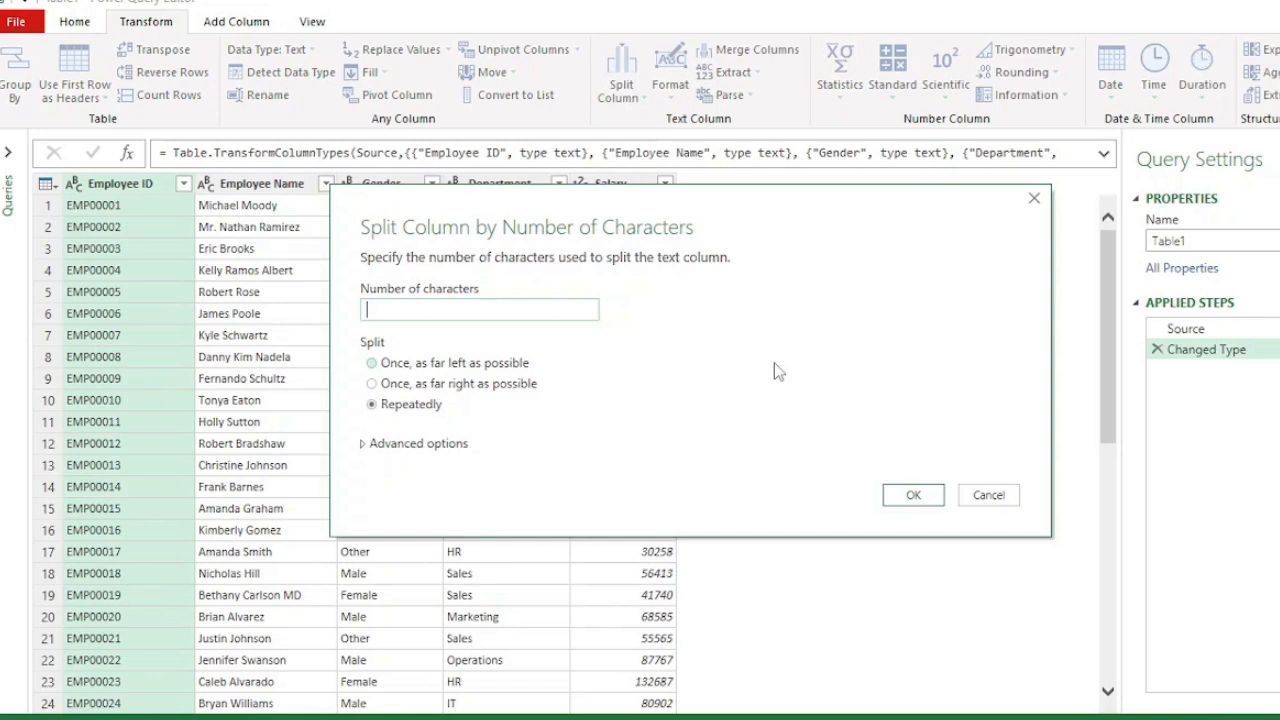
pyautogui.write('2')
pyautogui.click(372, 363)
pyautogui.click(913, 497)
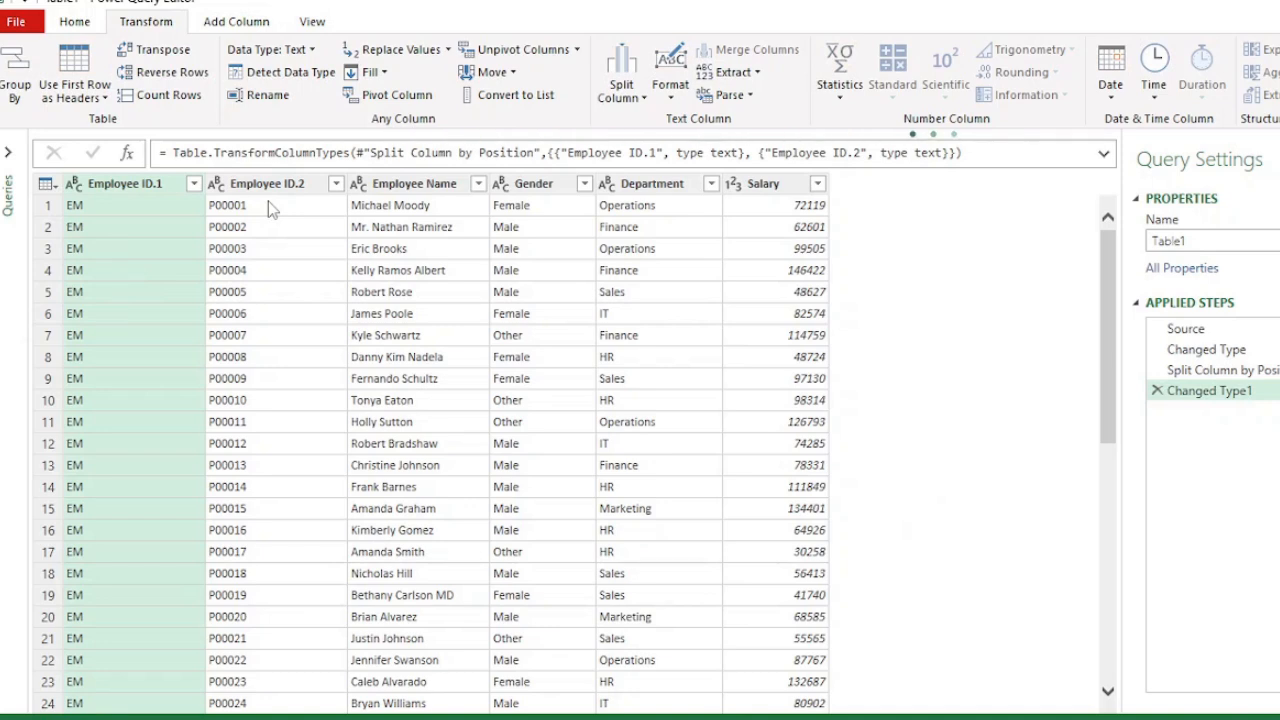
pyautogui.click(1157, 390)
pyautogui.click(1158, 370)
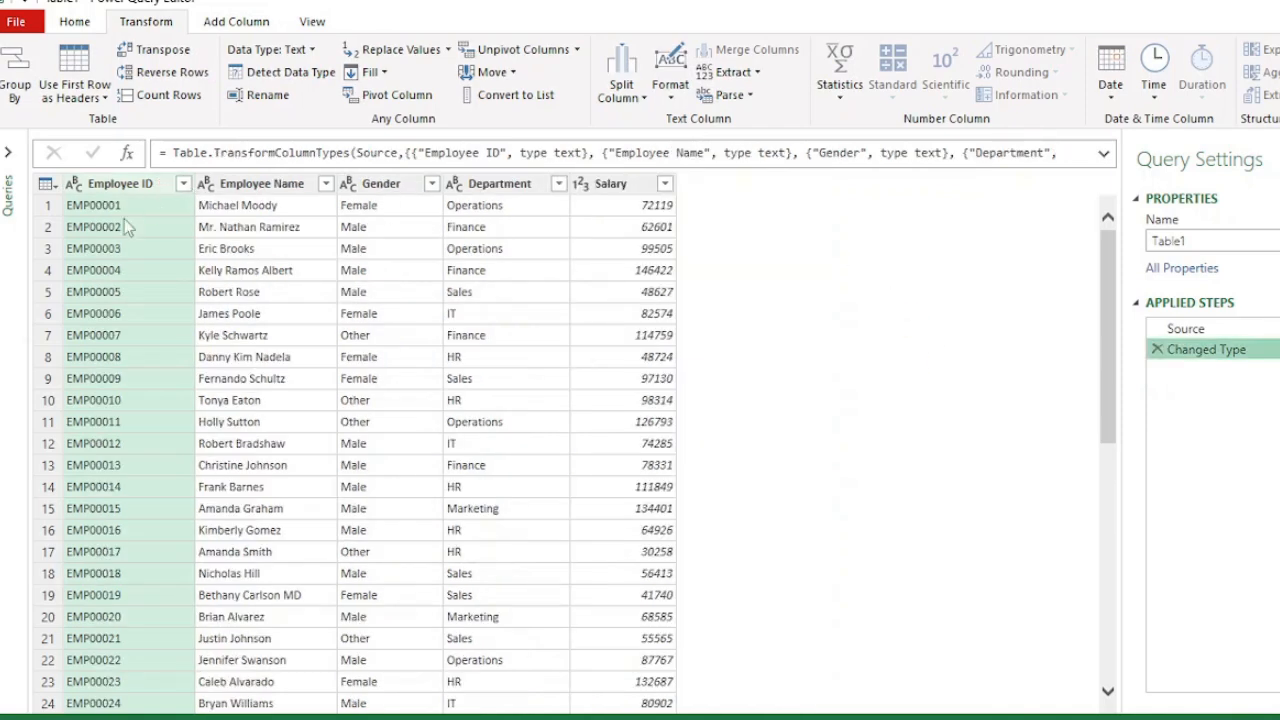
# - Try splitting the Employee ID column by 6 characters, once as far right as possible
pyautogui.rightClick(160, 190)
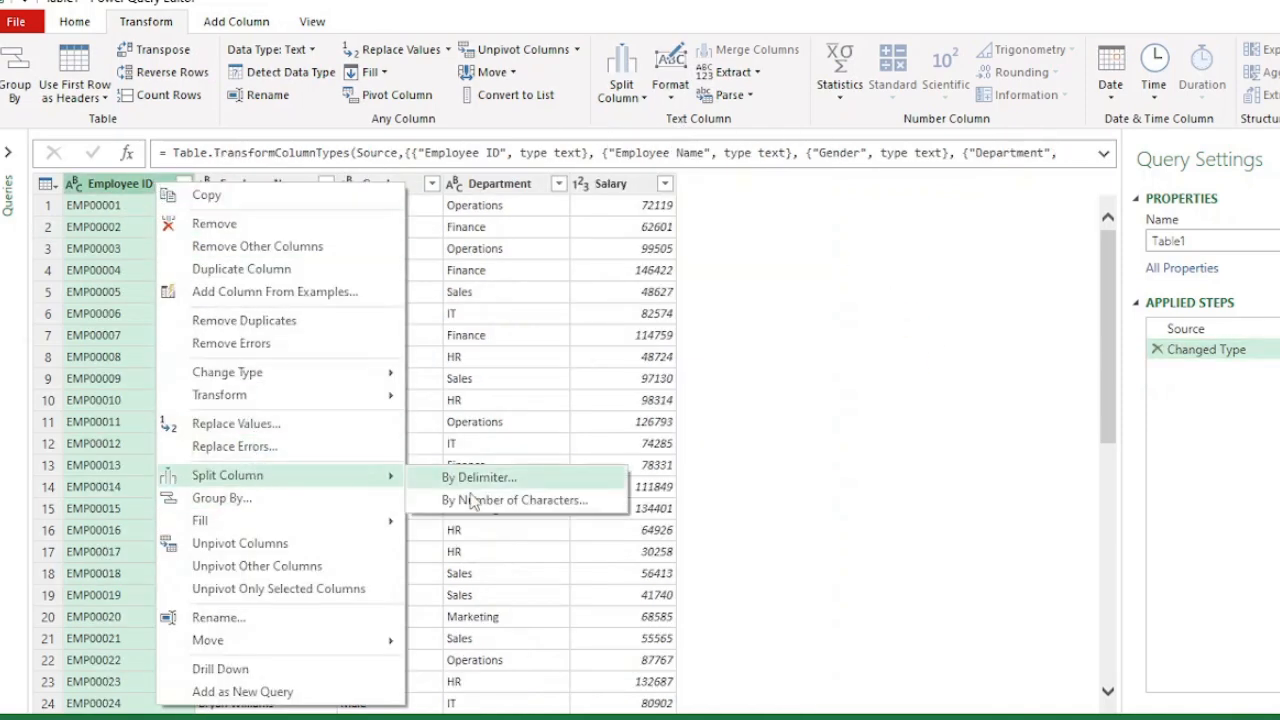
pyautogui.click(475, 500)
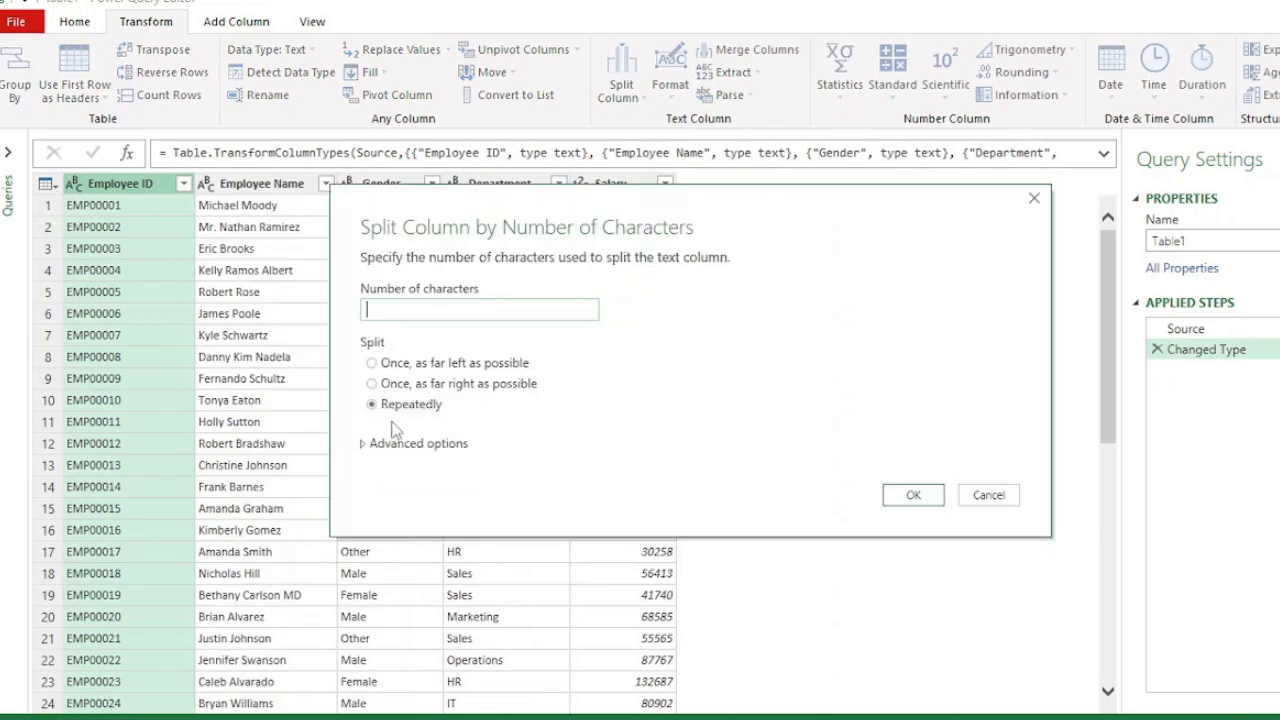
pyautogui.write('2')
pyautogui.press('BackSpace')
pyautogui.write('6')
pyautogui.click(372, 385)
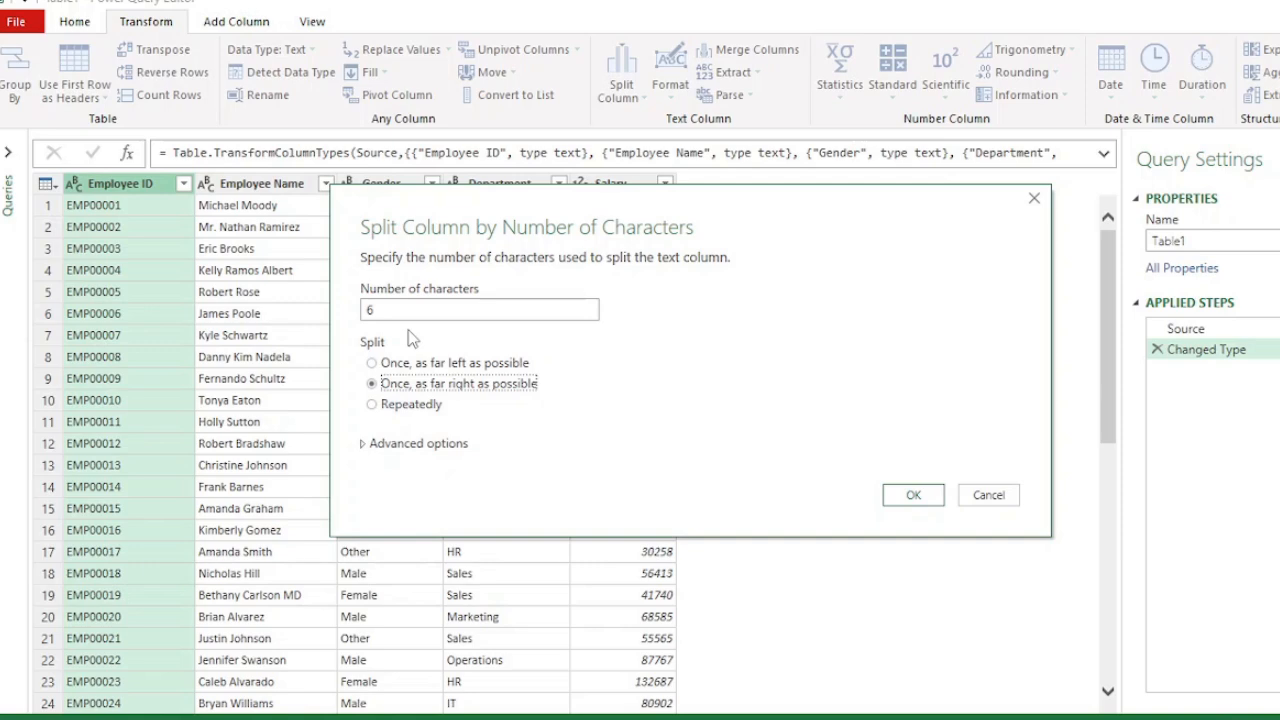
pyautogui.click(908, 497)
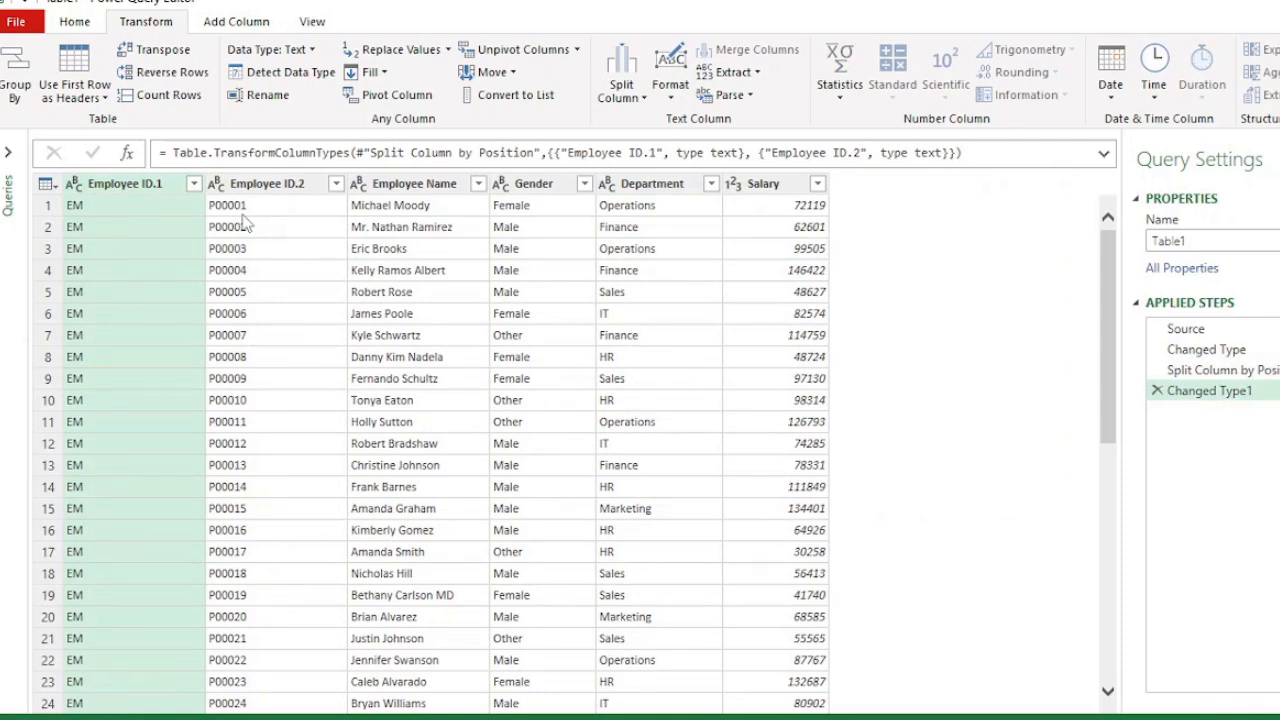
pyautogui.click(1157, 390)
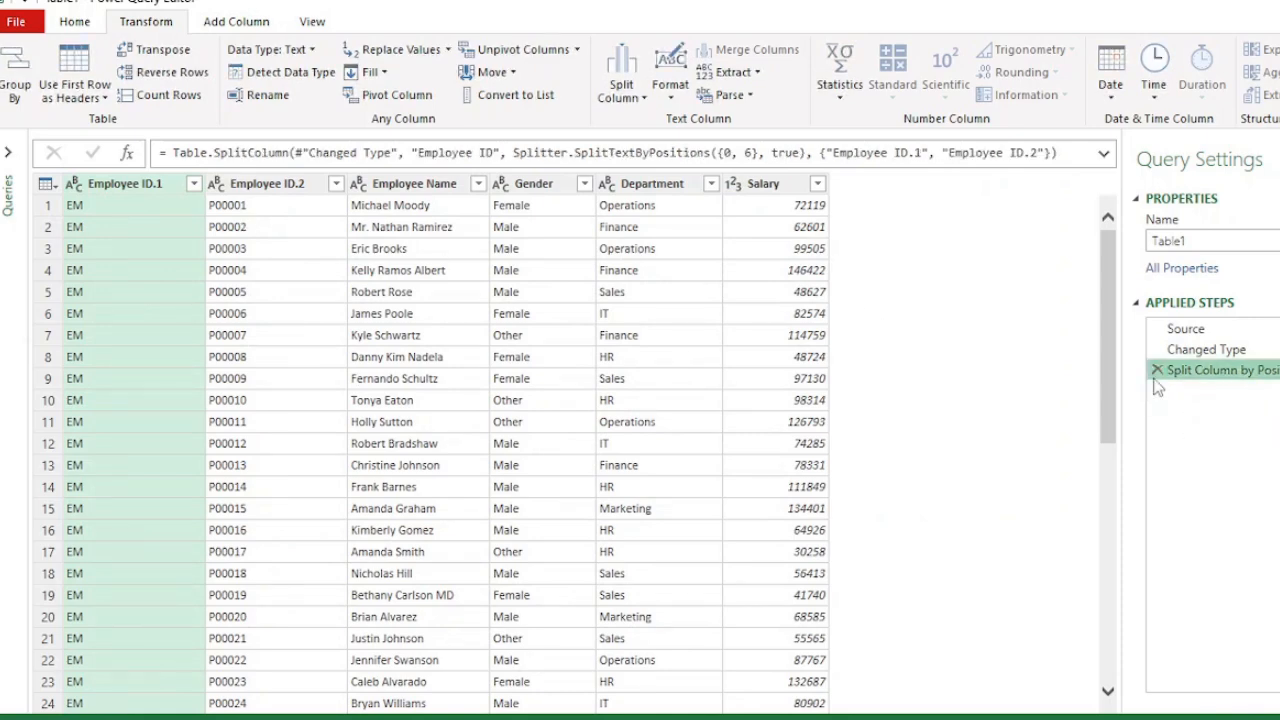
pyautogui.click(1157, 370)
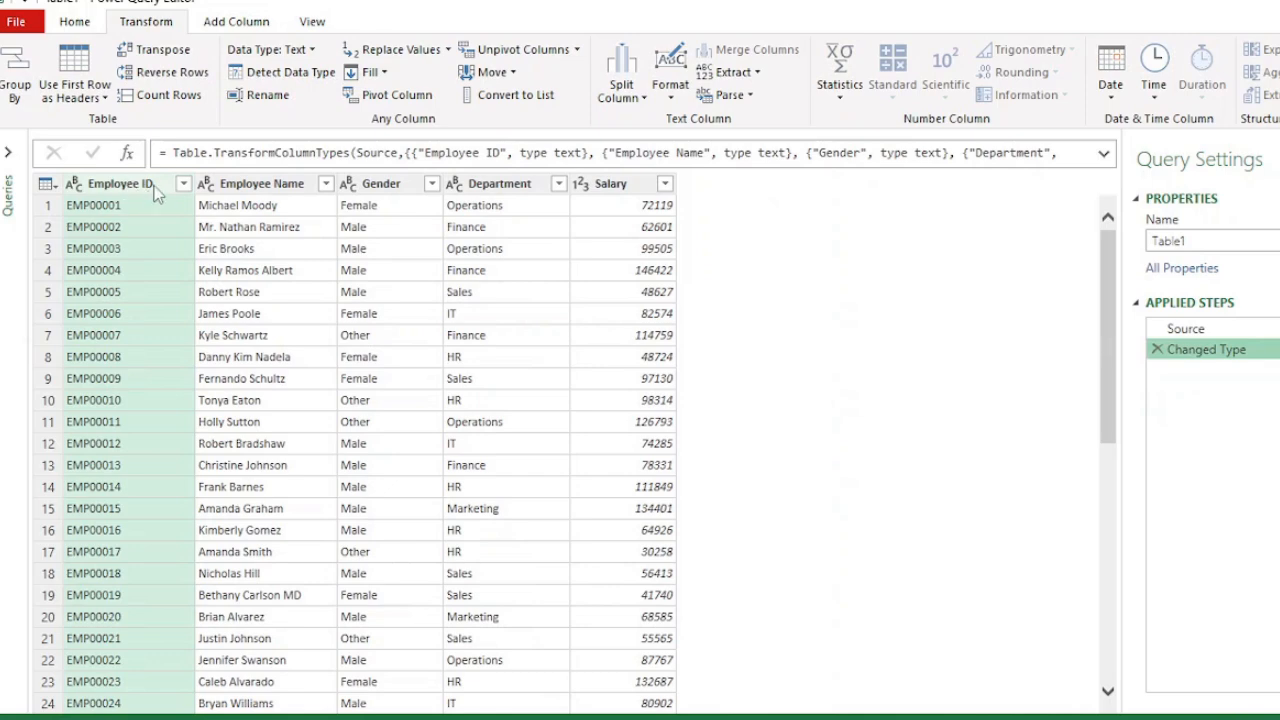
# - Try splitting the Employee ID column repeatedly every 2 characters
pyautogui.rightClick(155, 192)
pyautogui.moveTo(308, 480)
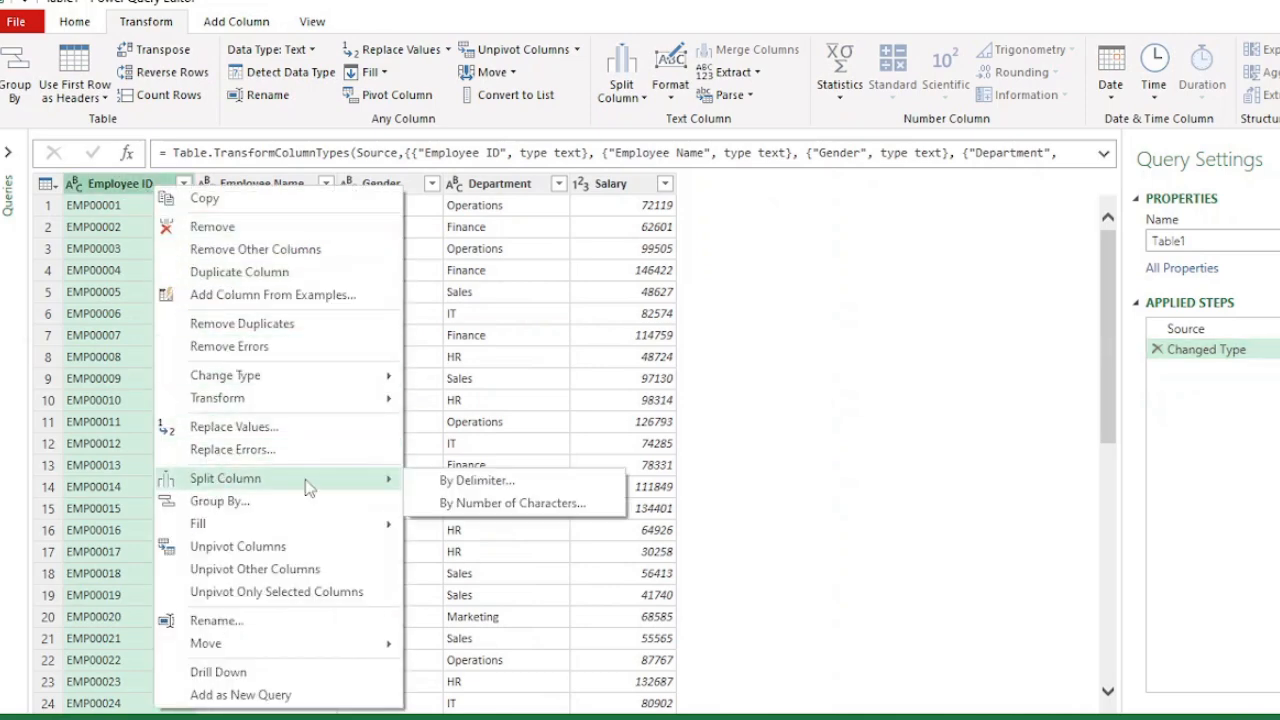
pyautogui.click(480, 506)
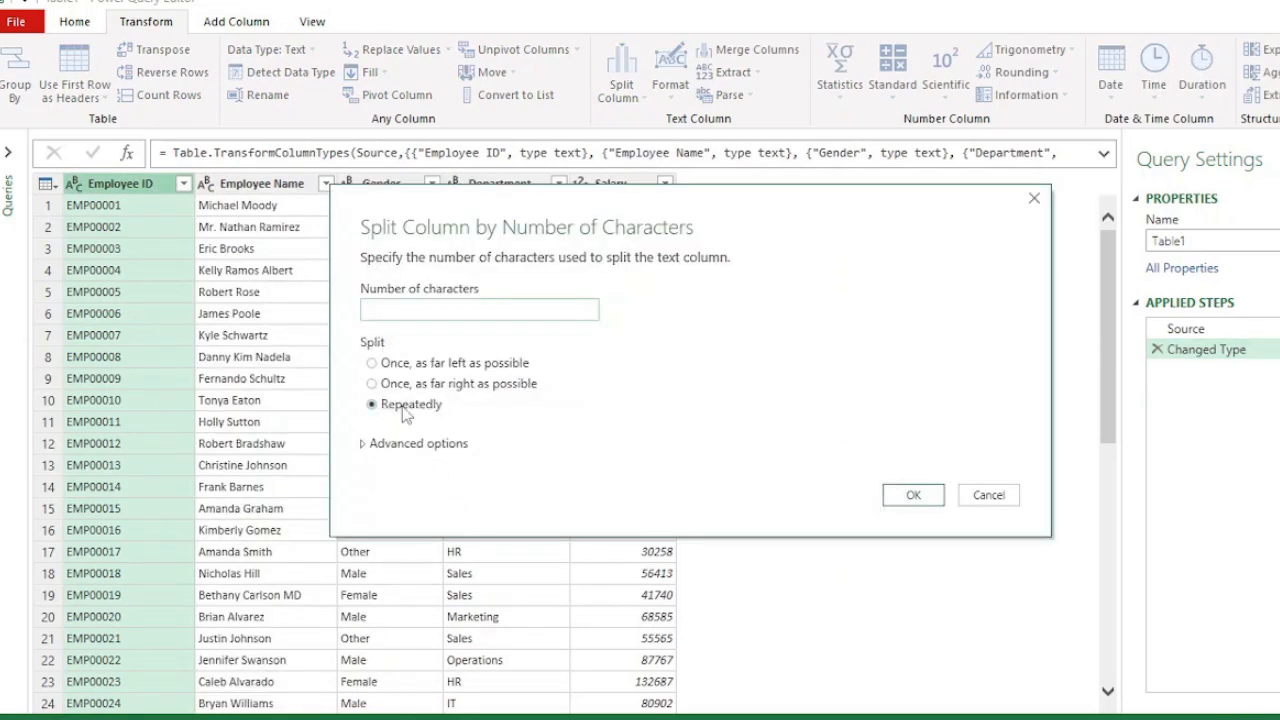
pyautogui.write('2')
pyautogui.click(913, 495)
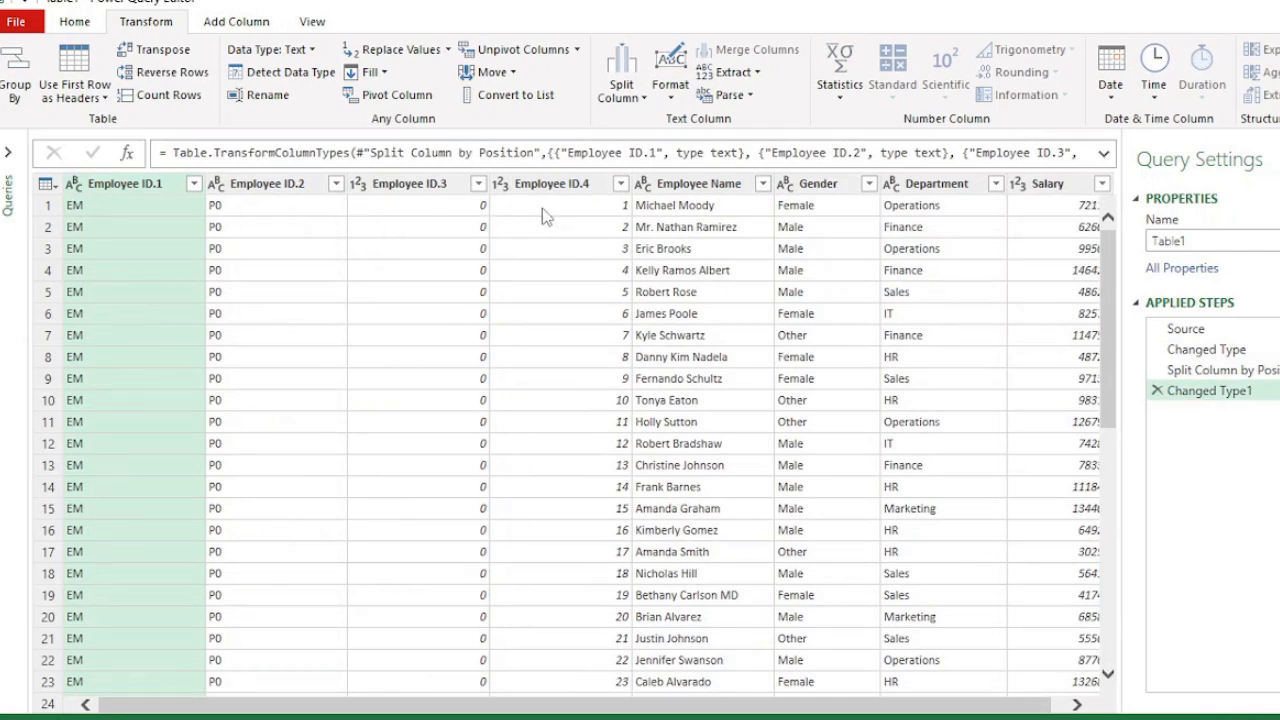
# - Change the data type of the Employee ID.3 and Employee ID.4 columns to Text, replacing the current conversion
pyautogui.click(441, 186)
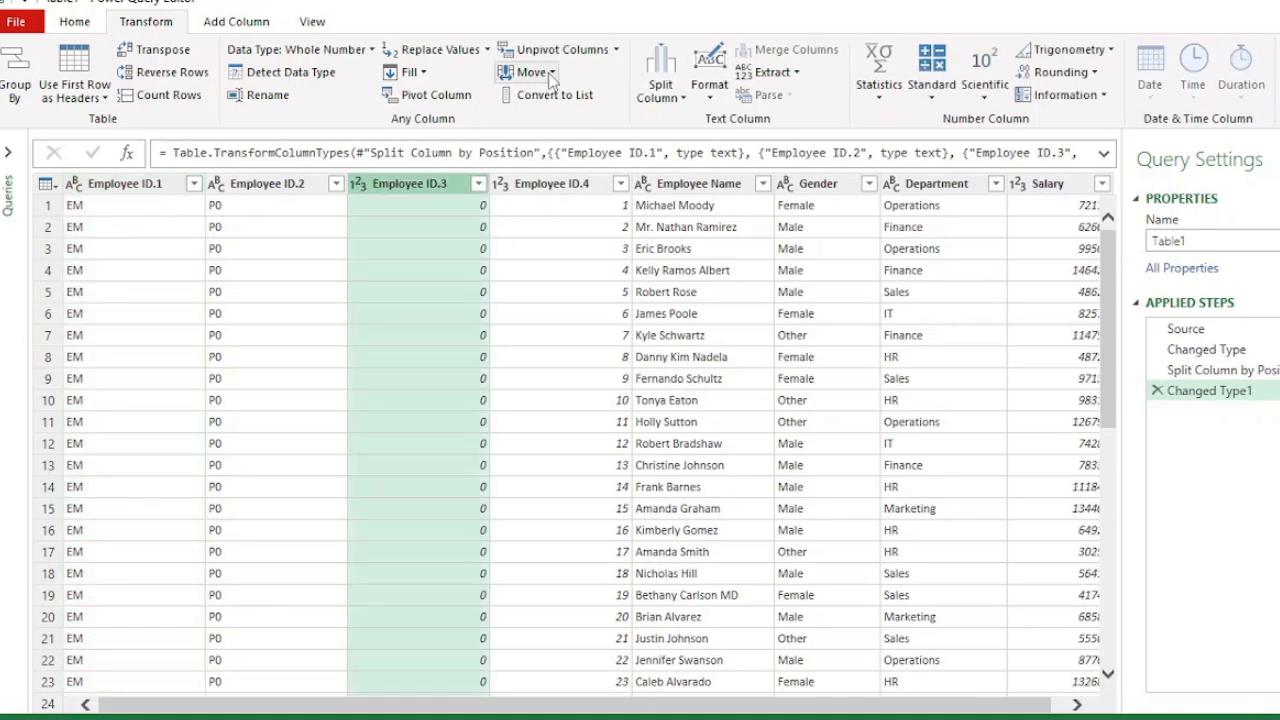
pyautogui.click(76, 24)
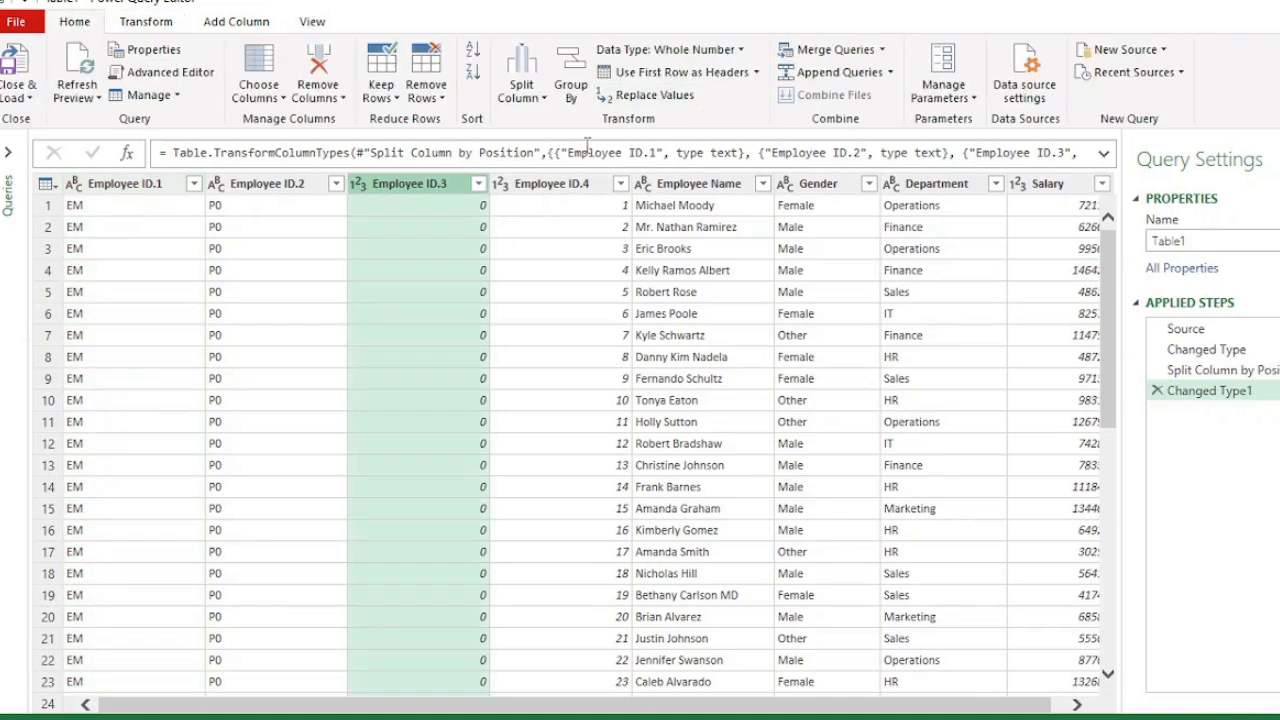
pyautogui.click(524, 188)
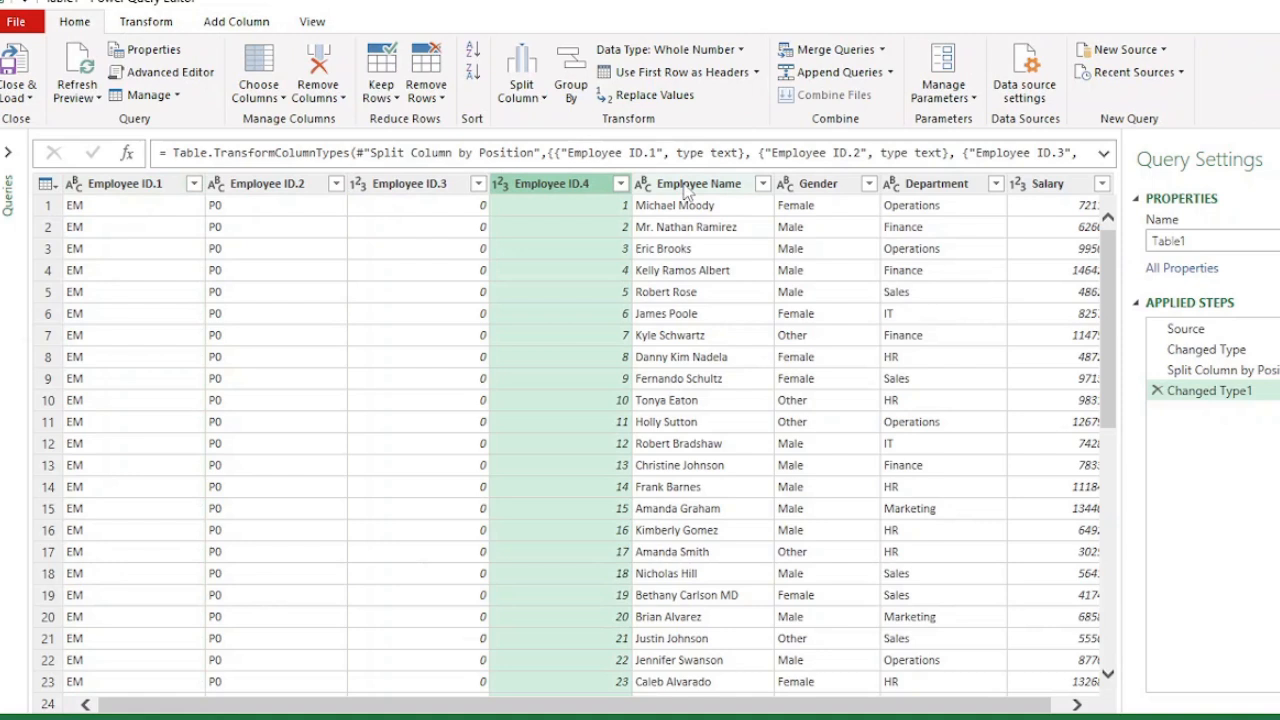
pyautogui.click(305, 190)
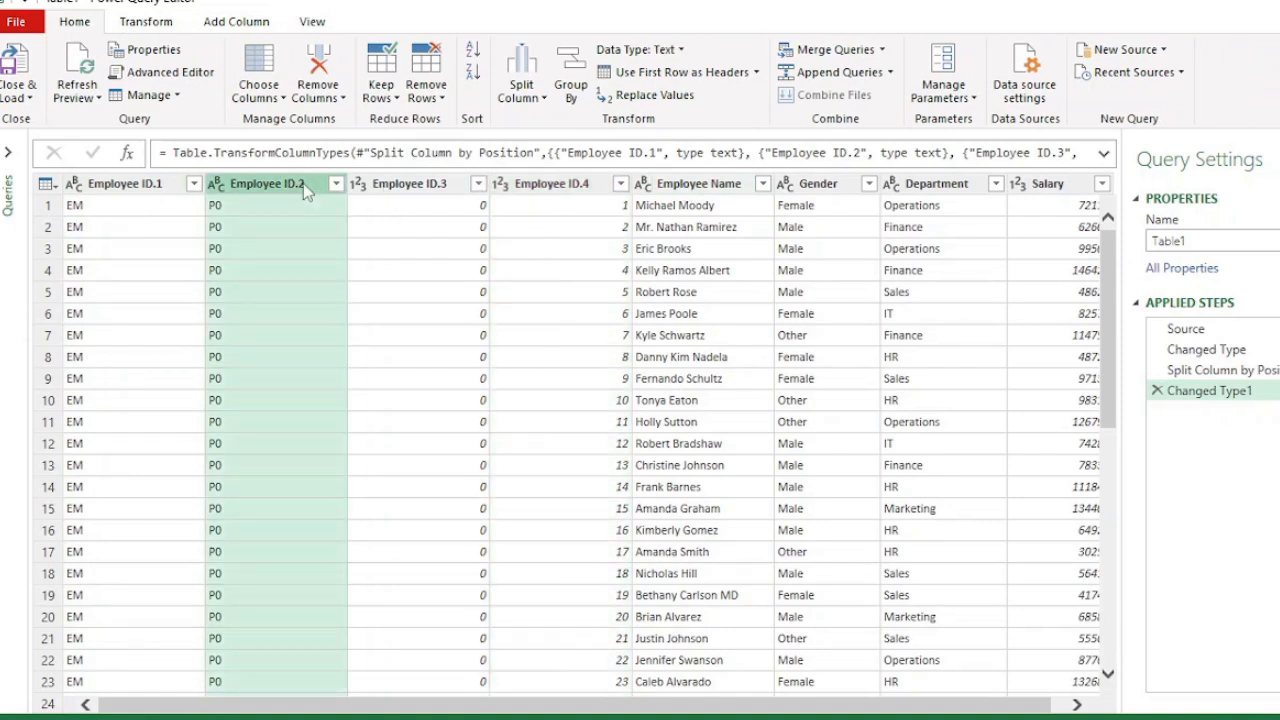
pyautogui.click(420, 188)
pyautogui.click(524, 188)
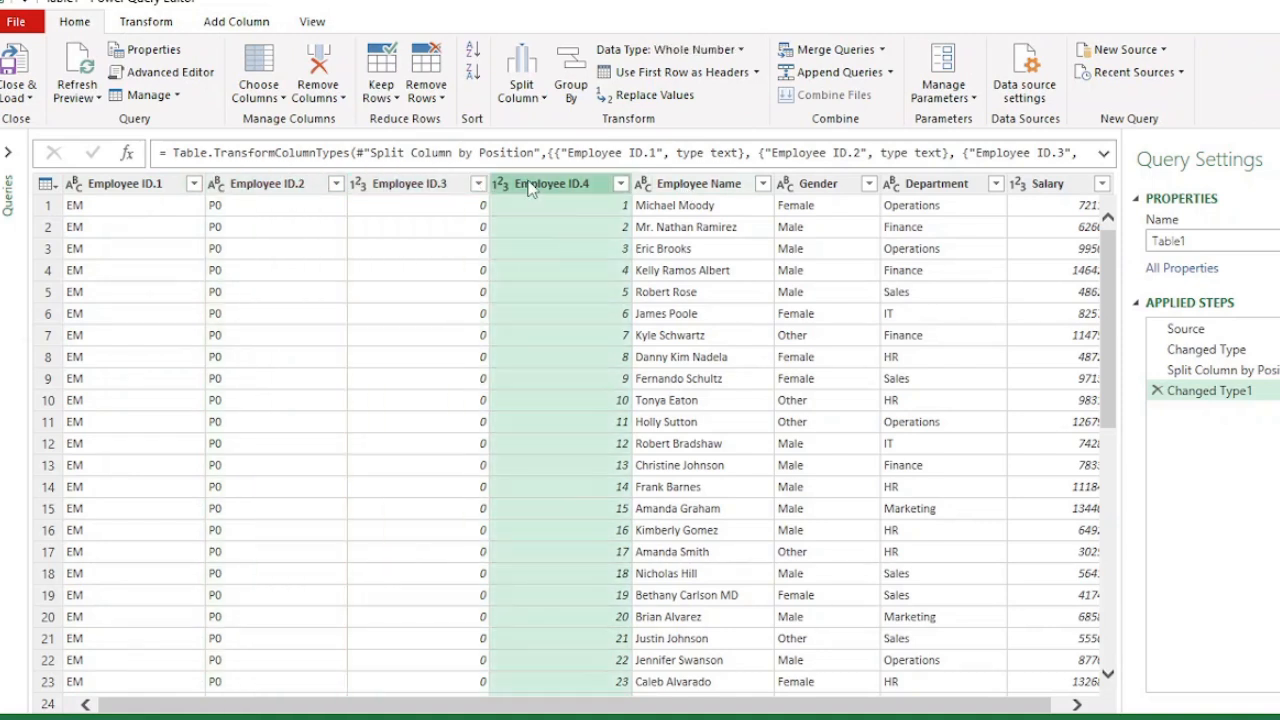
pyautogui.click(415, 190)
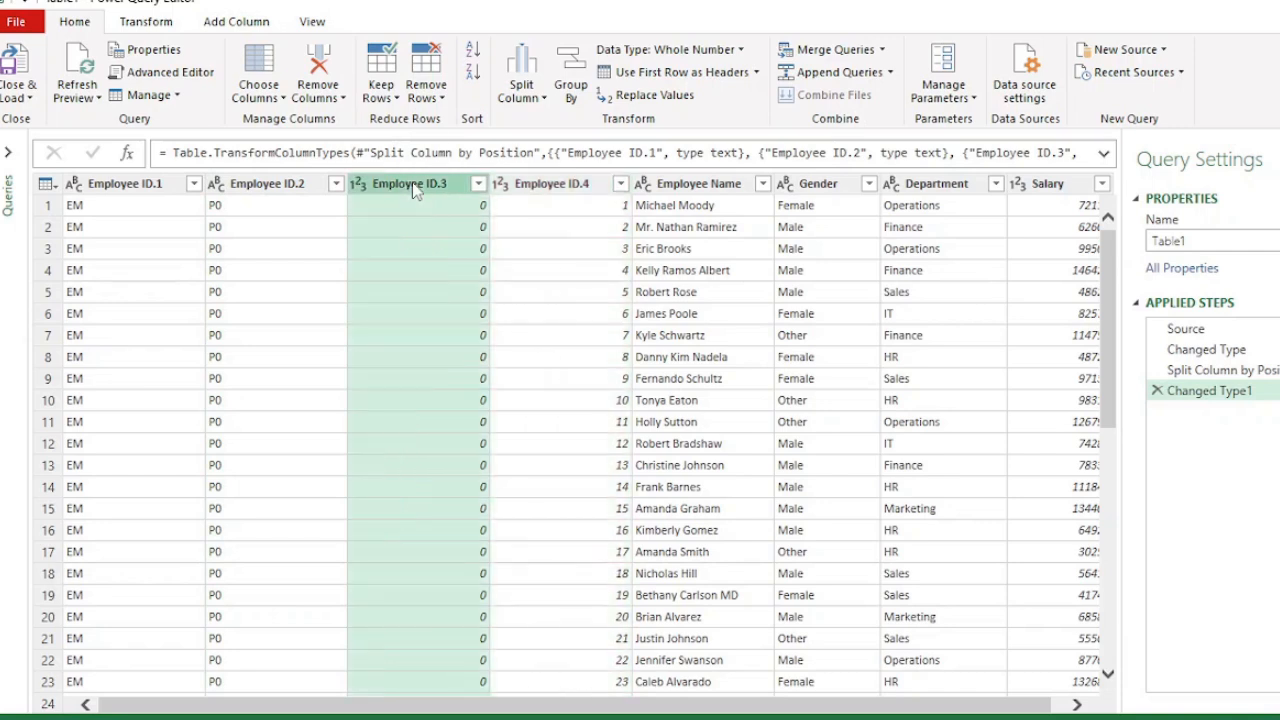
pyautogui.keyDown('ctrl'); pyautogui.click(552, 190); pyautogui.keyUp('ctrl')
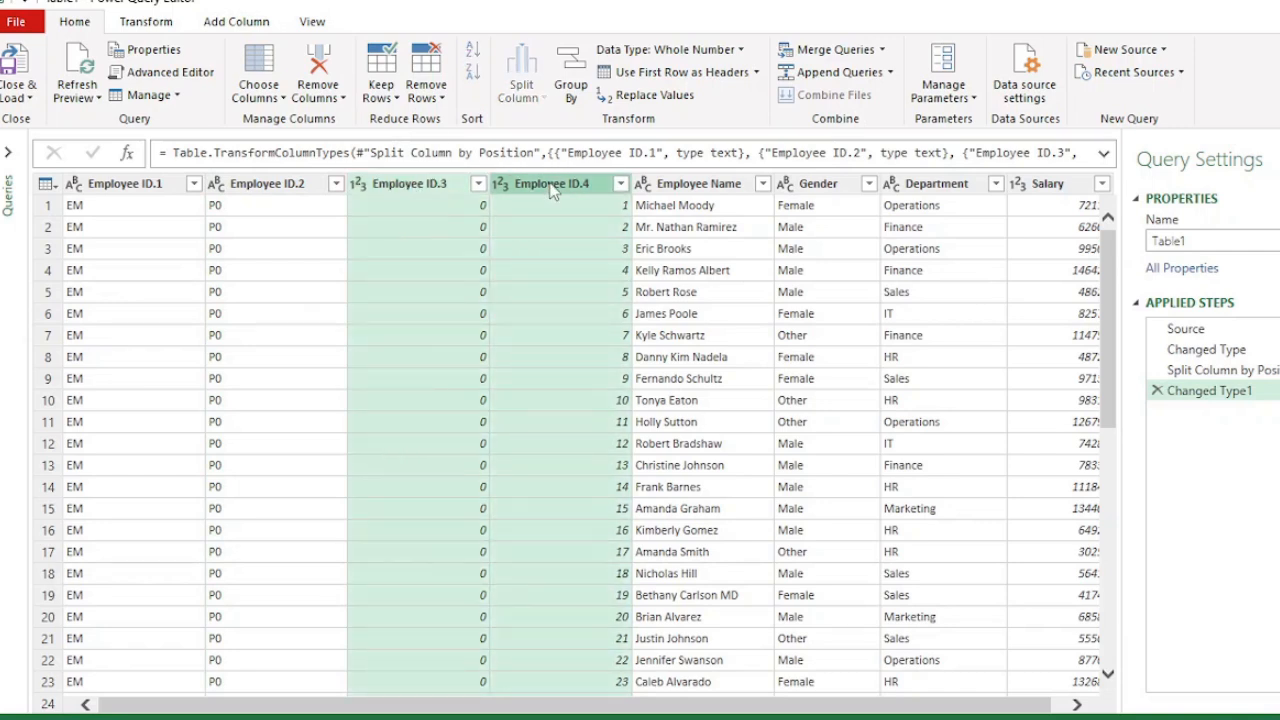
pyautogui.click(742, 50)
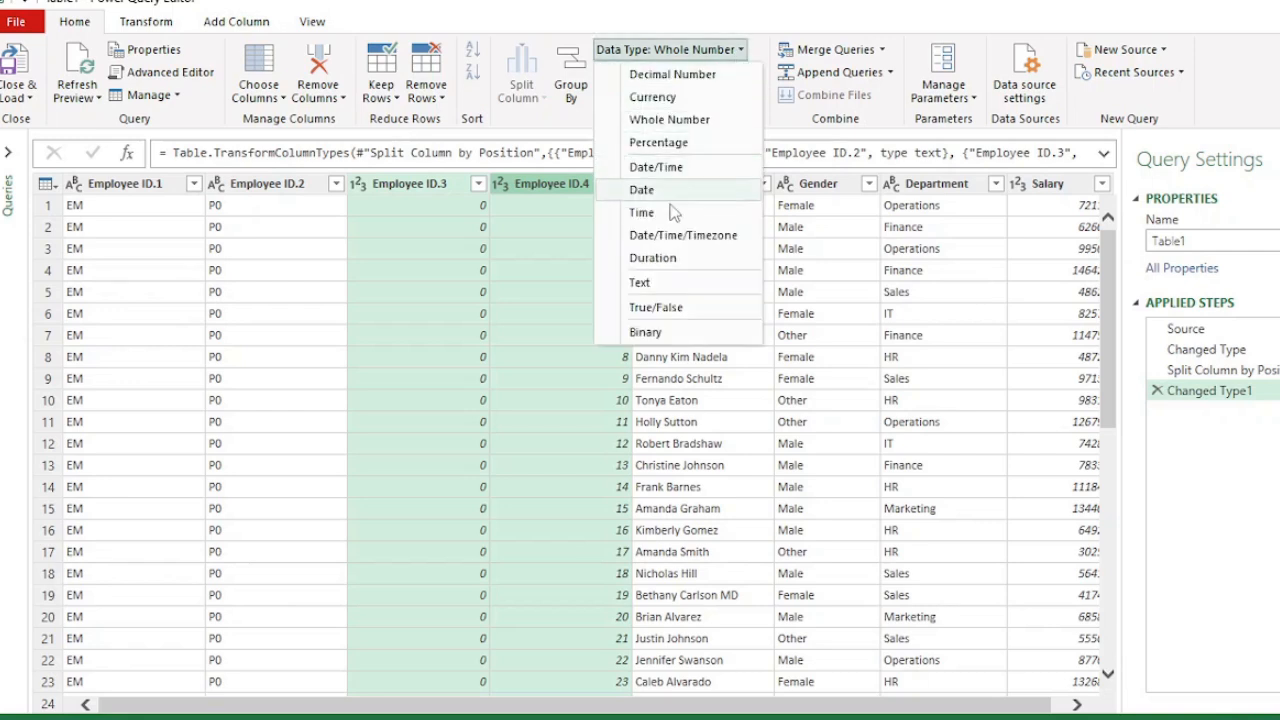
pyautogui.click(648, 285)
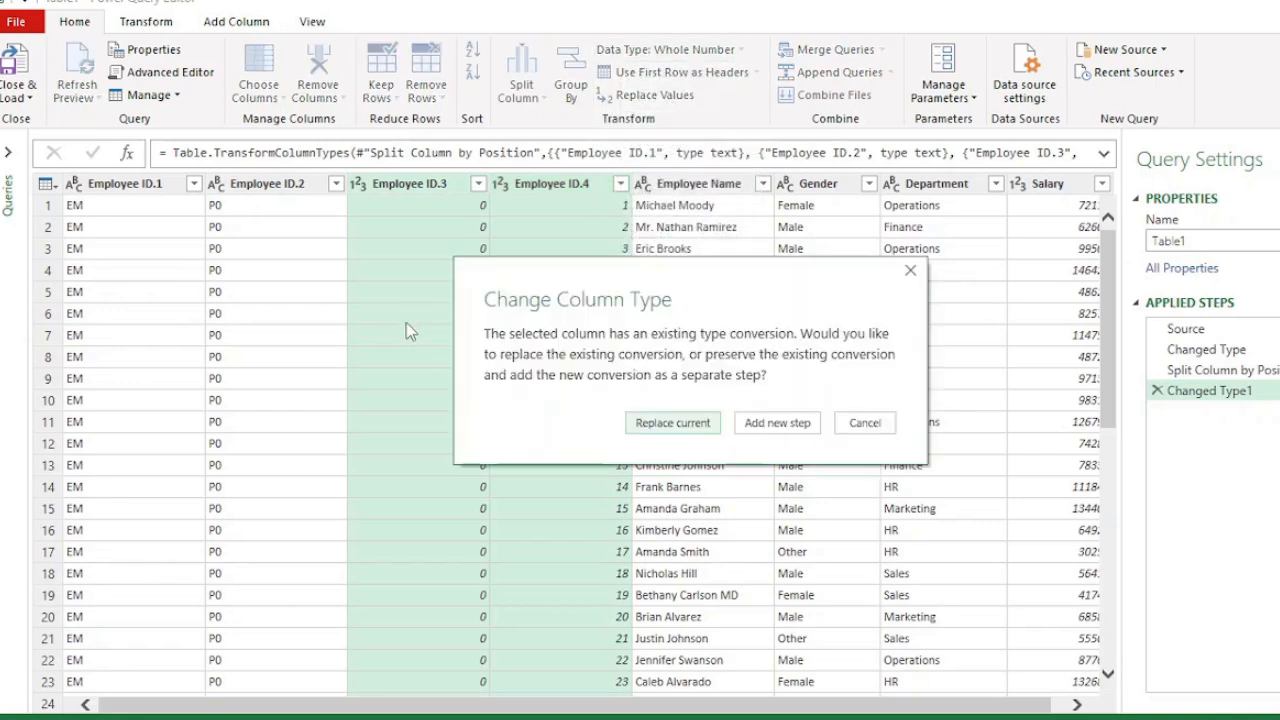
pyautogui.click(663, 424)
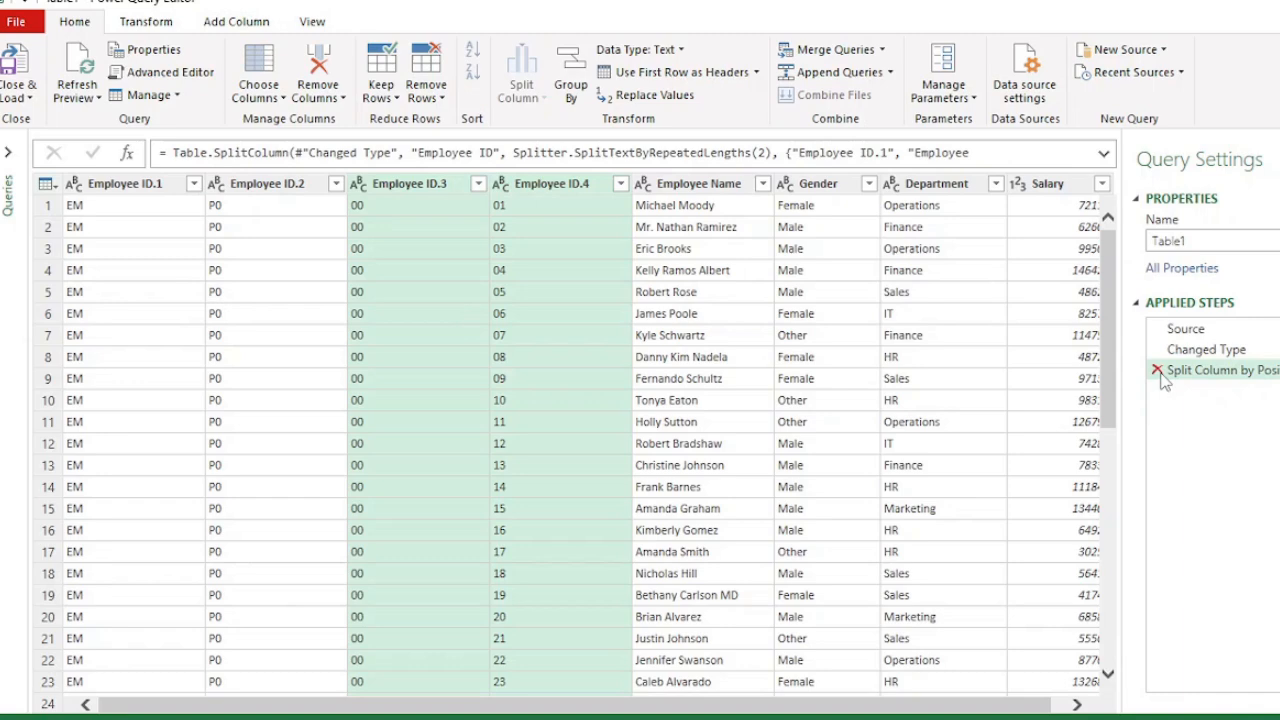
# - Delete the Split Column by Position step from the applied steps
pyautogui.click(1157, 369)
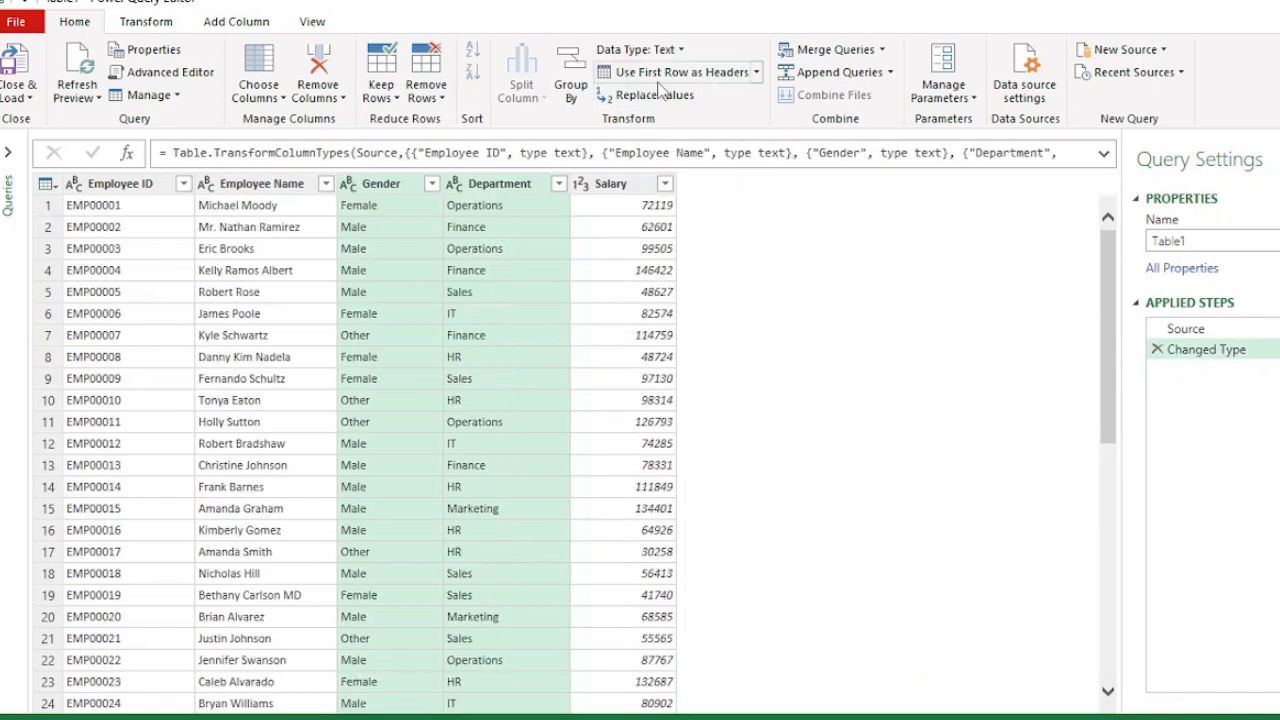
pyautogui.click(116, 184)
pyautogui.click(152, 26)
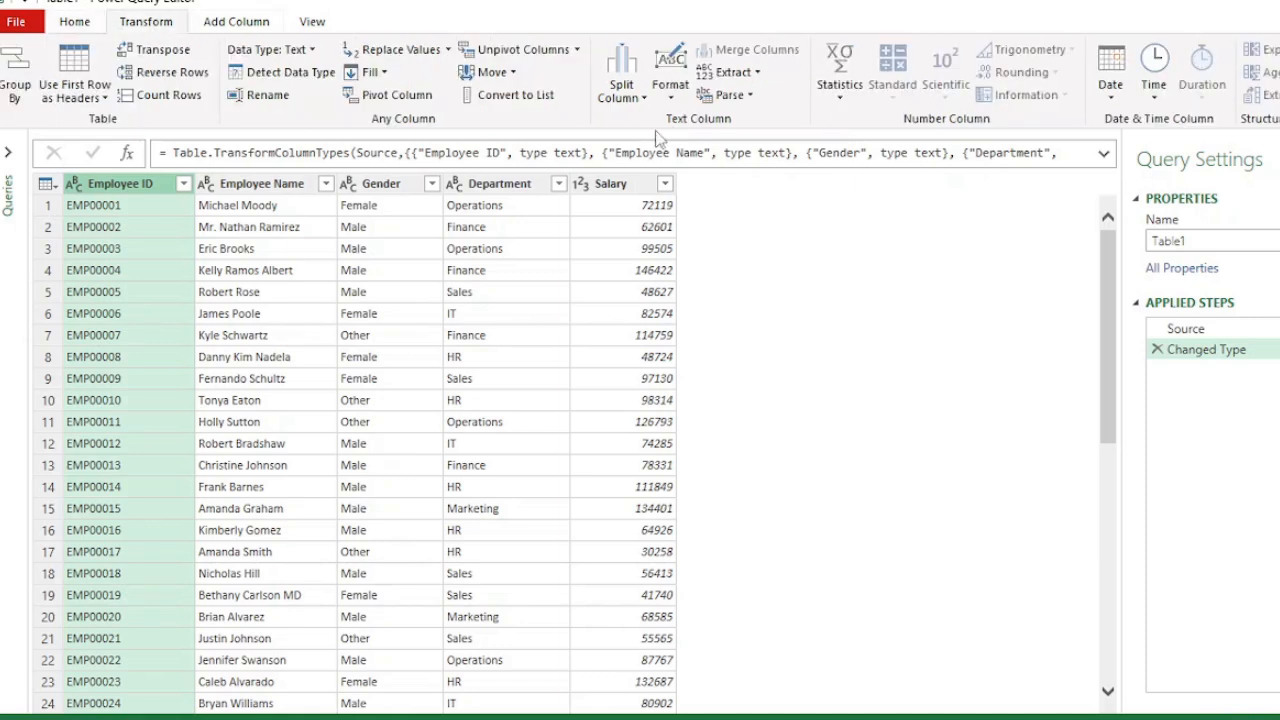
# - Close and load the query back to the workbook
pyautogui.click(644, 98)
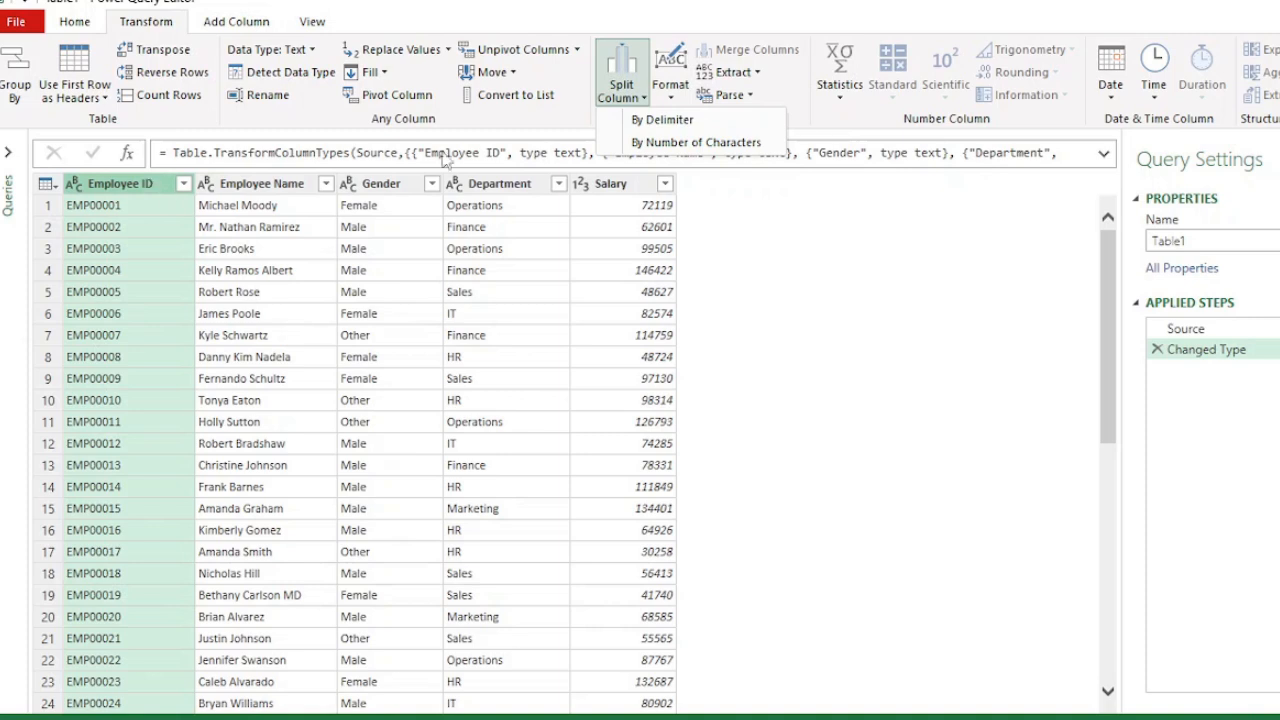
pyautogui.click(72, 25)
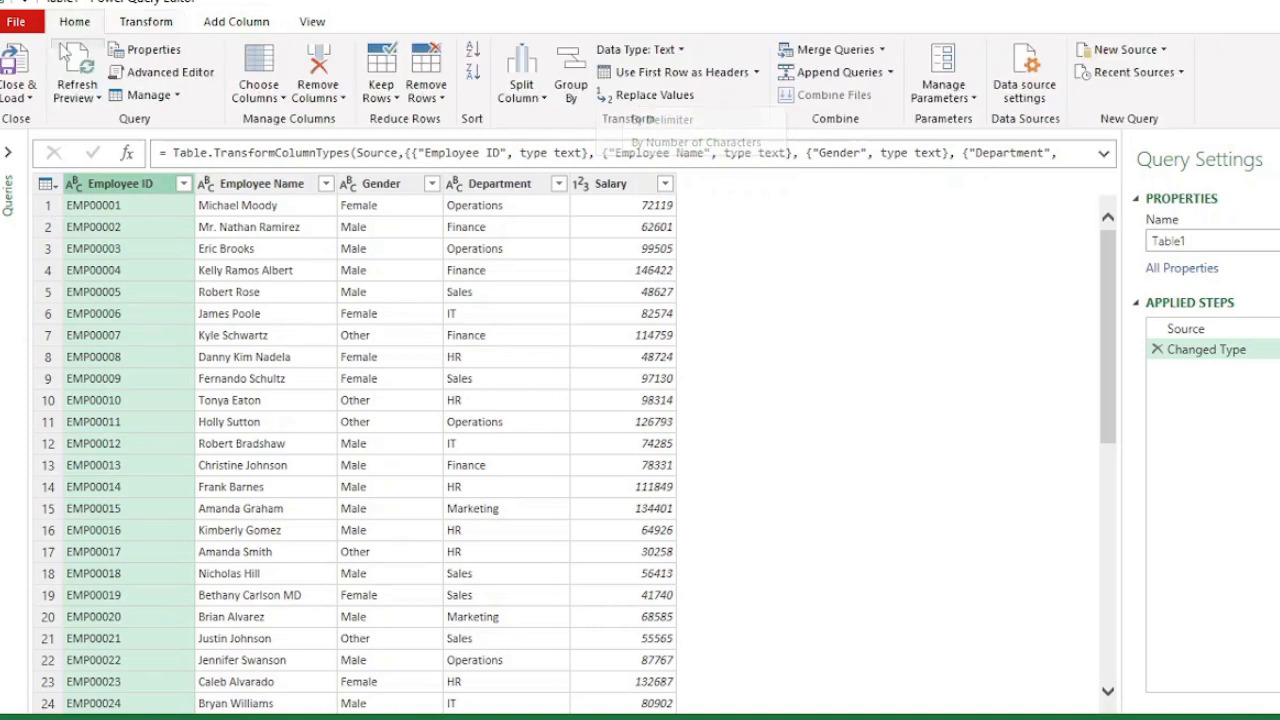
pyautogui.click(30, 97)
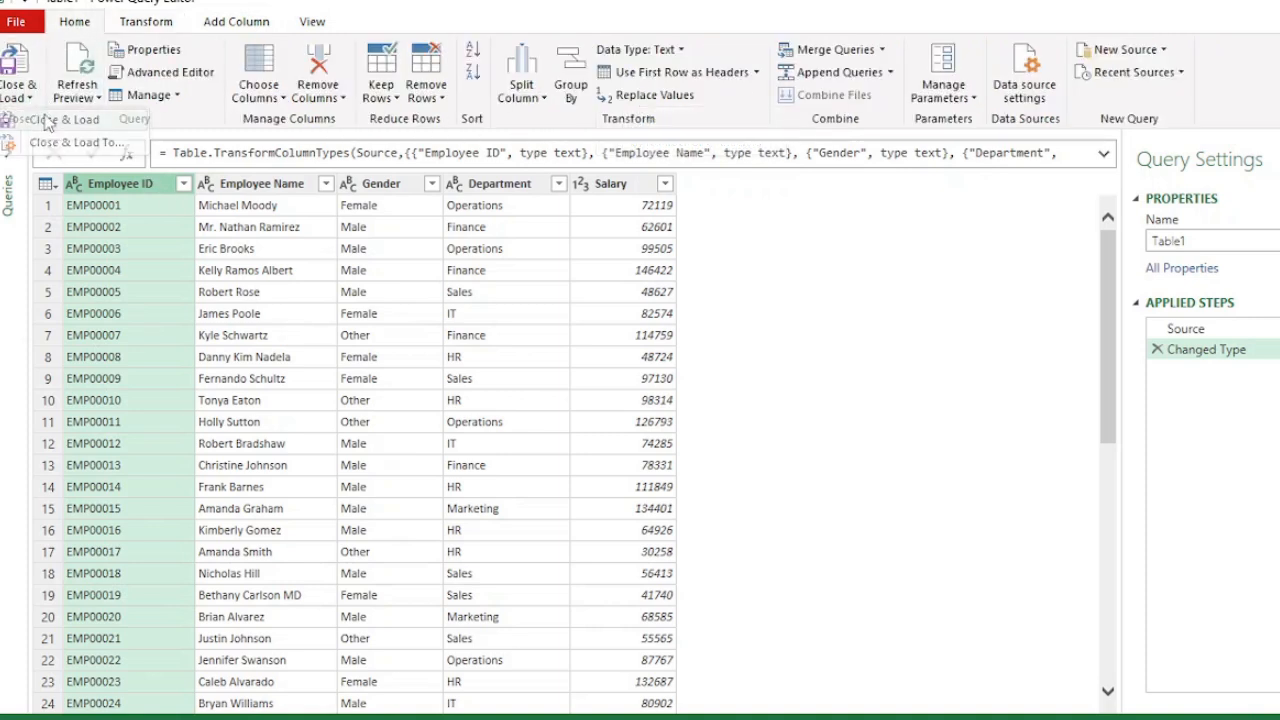
pyautogui.click(45, 119)
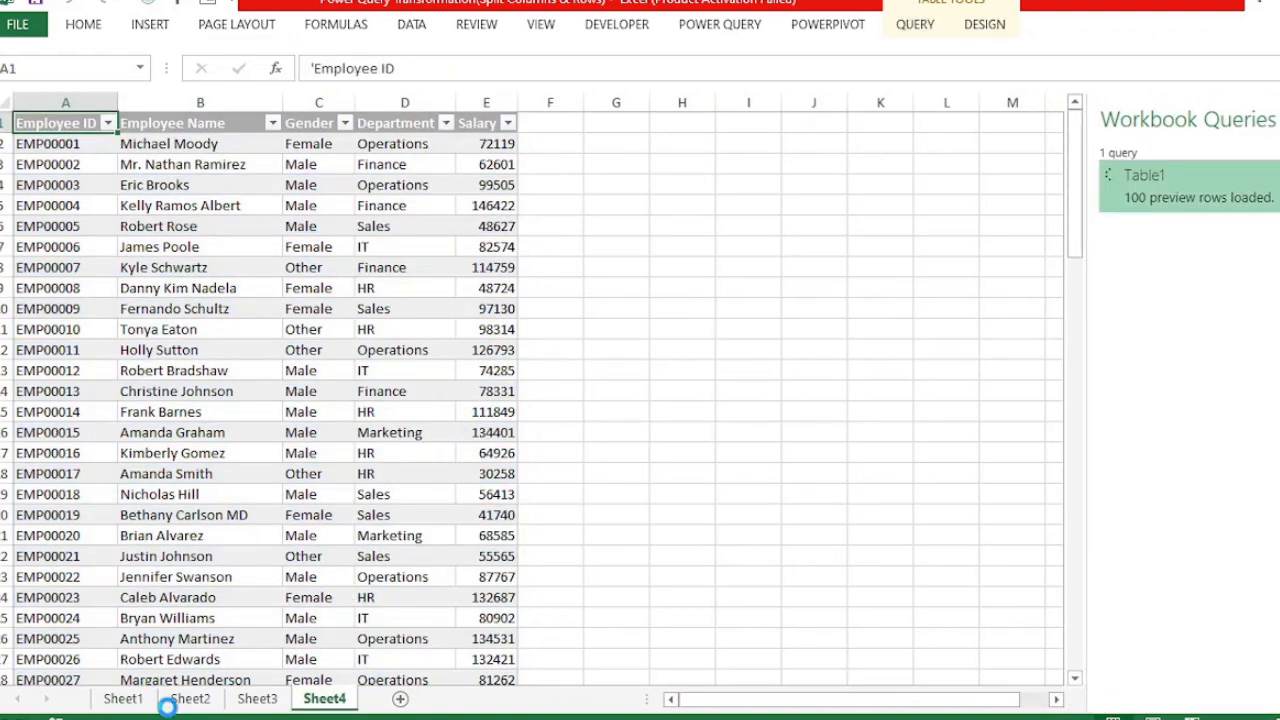
# - Load the Employee table on Sheet2 into the Power Query Editor from the table
pyautogui.click(182, 700)
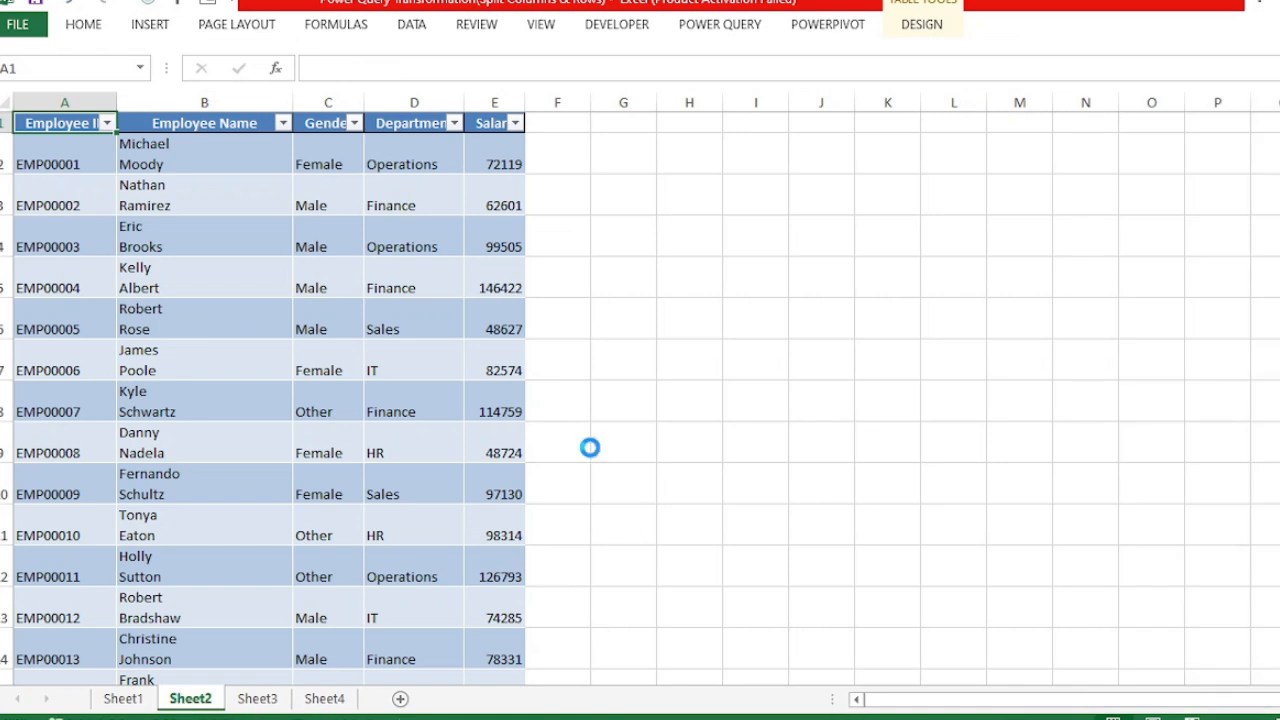
pyautogui.click(194, 149)
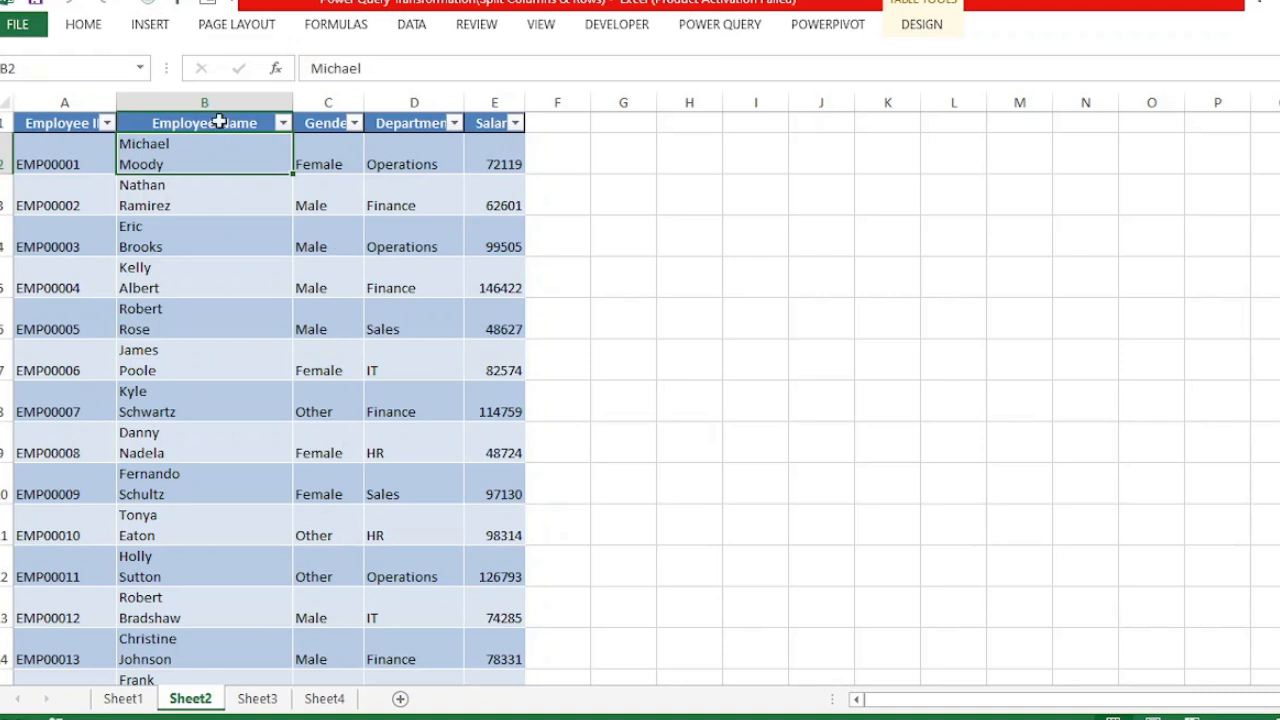
pyautogui.click(220, 250)
pyautogui.click(711, 26)
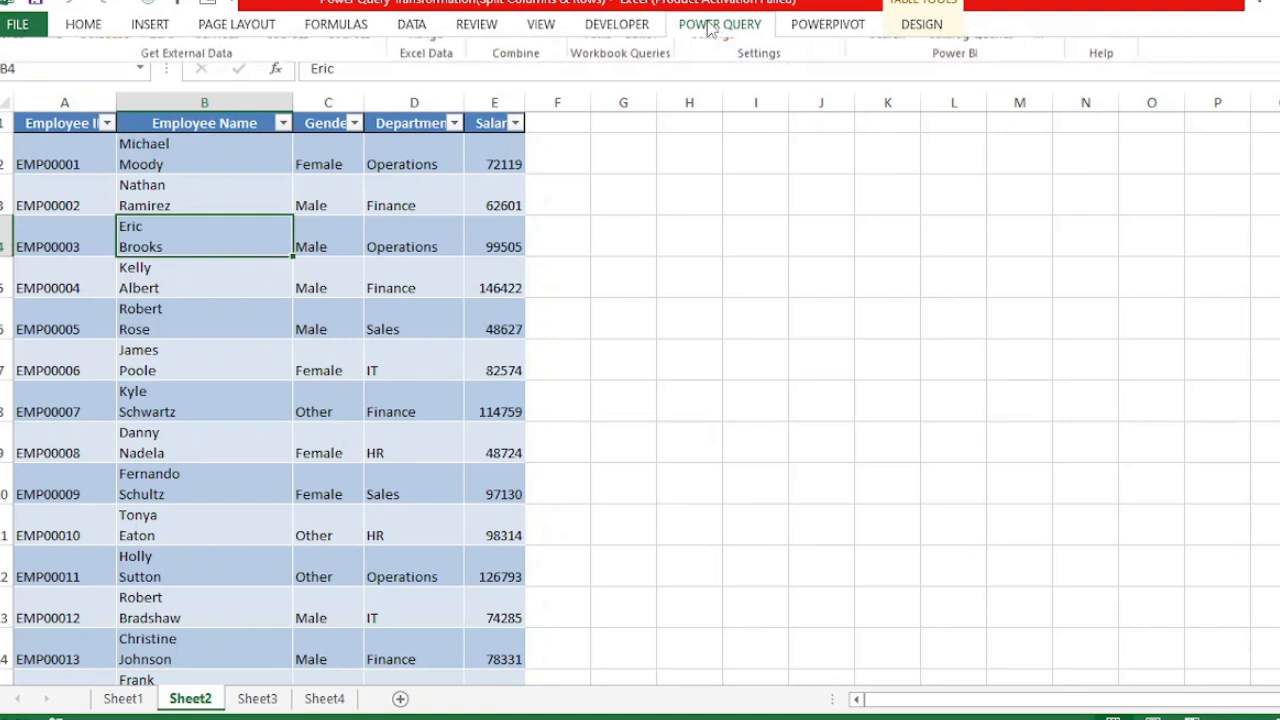
pyautogui.click(430, 92)
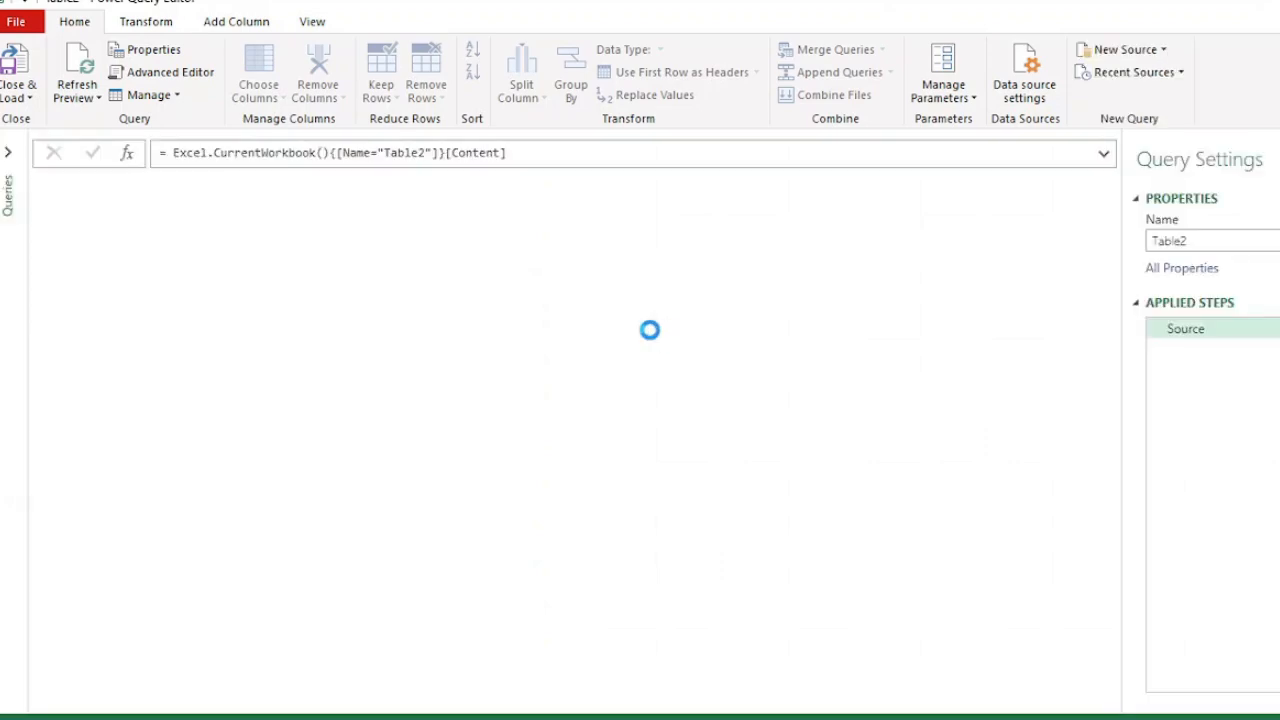
# - Split the Employee Name column by the custom line feed delimiter #(lf) at the left-most delimiter, then close and load the query
pyautogui.click(275, 188)
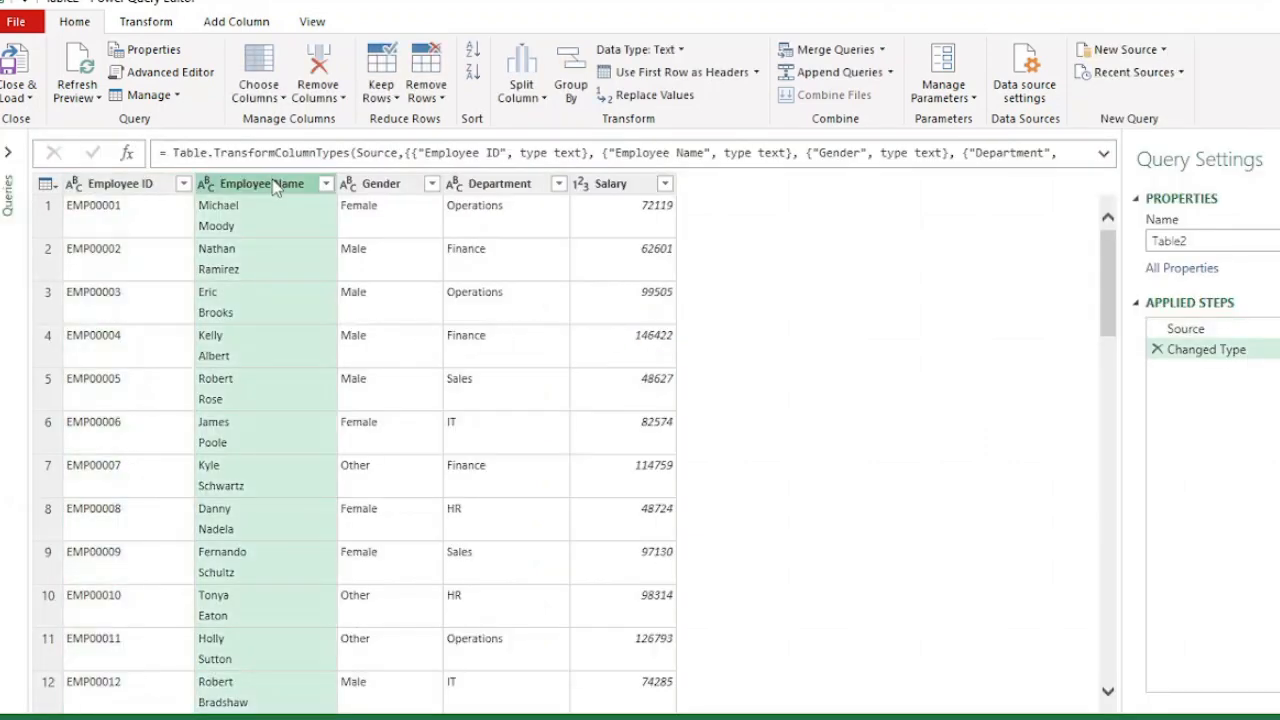
pyautogui.click(544, 99)
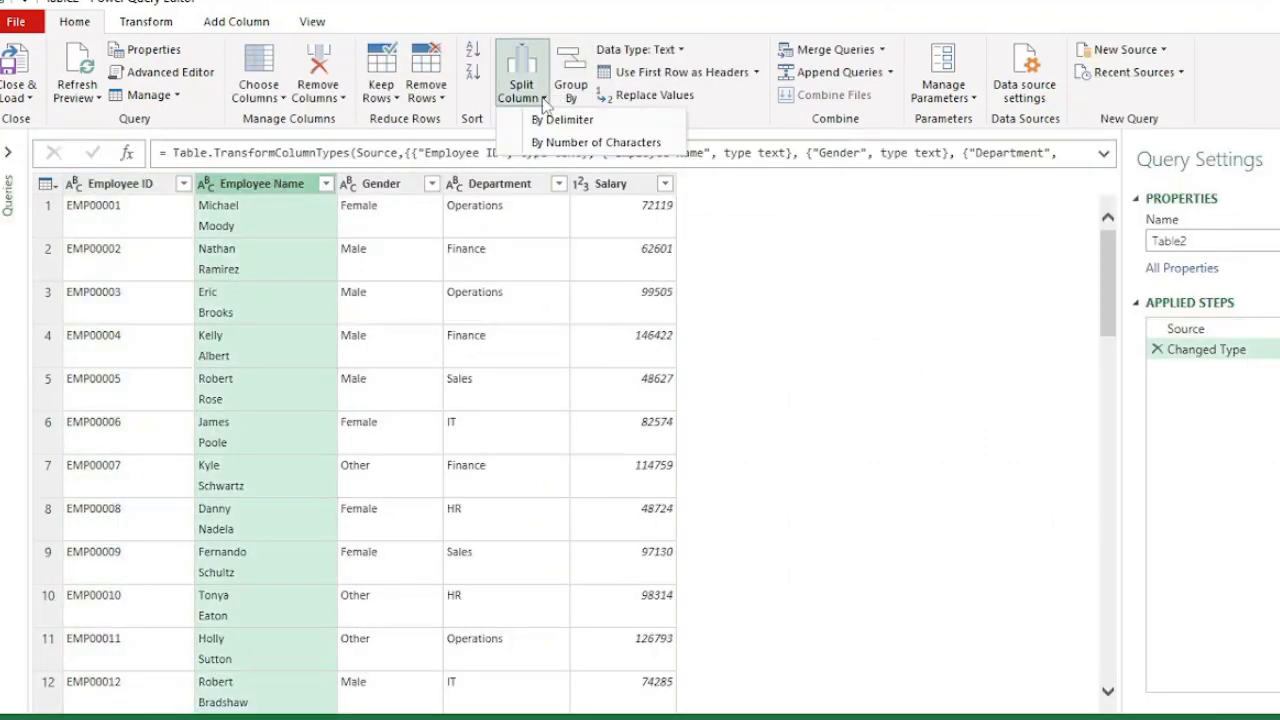
pyautogui.click(556, 142)
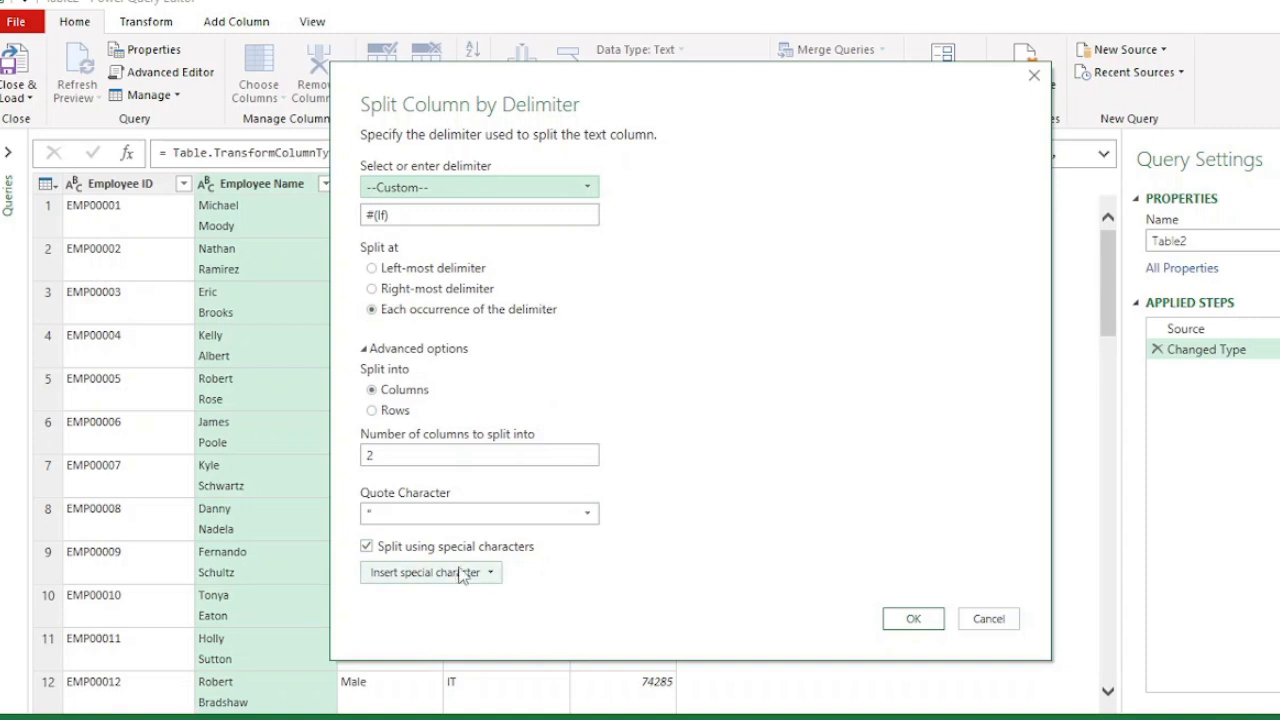
pyautogui.click(491, 574)
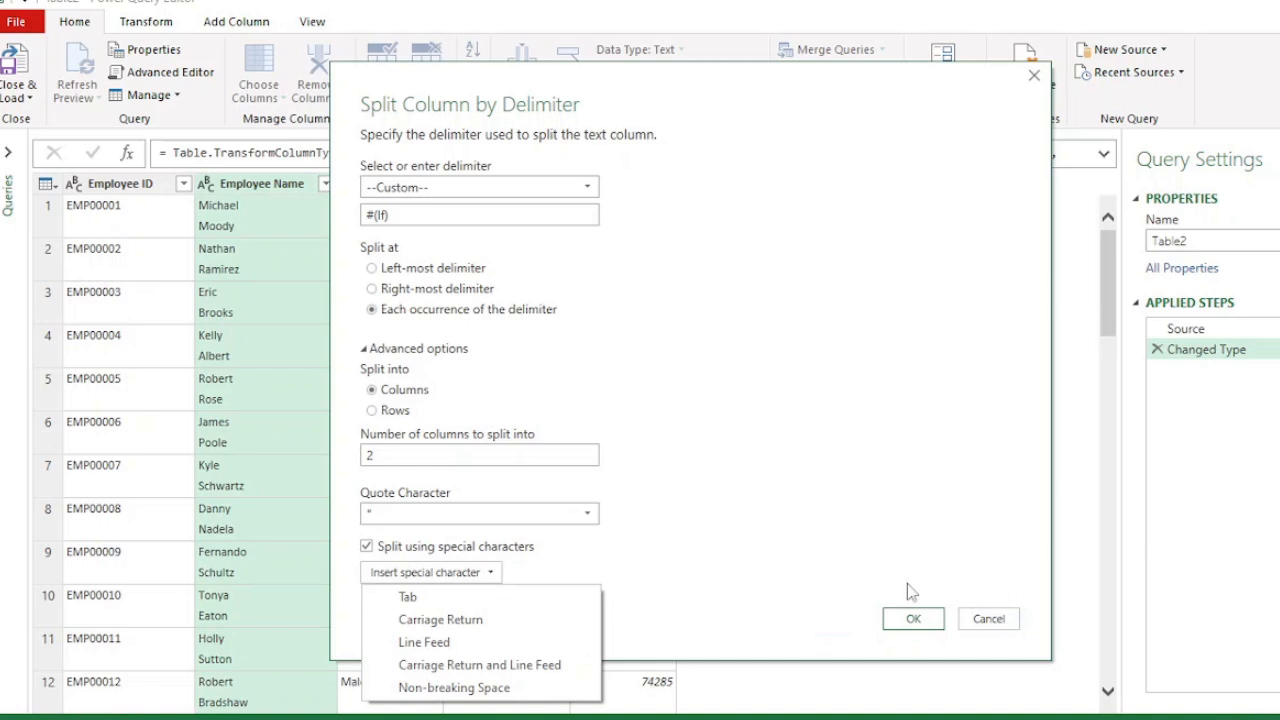
pyautogui.click(685, 566)
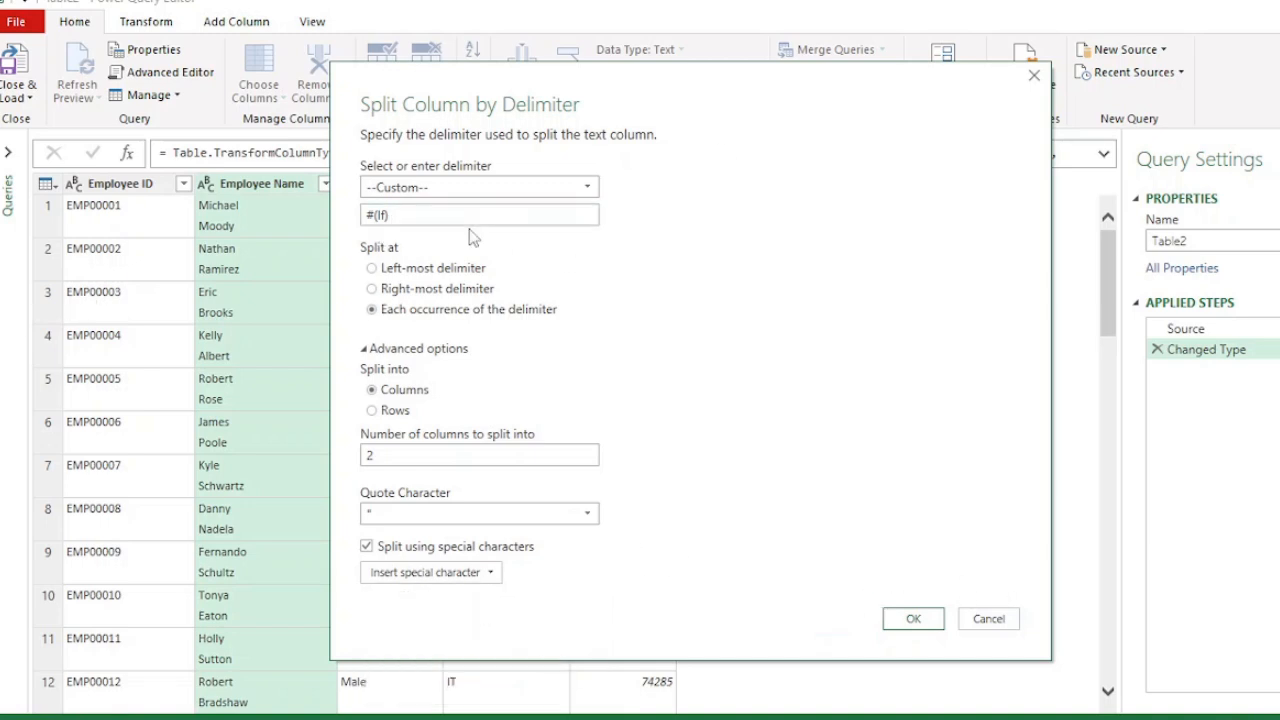
pyautogui.click(373, 270)
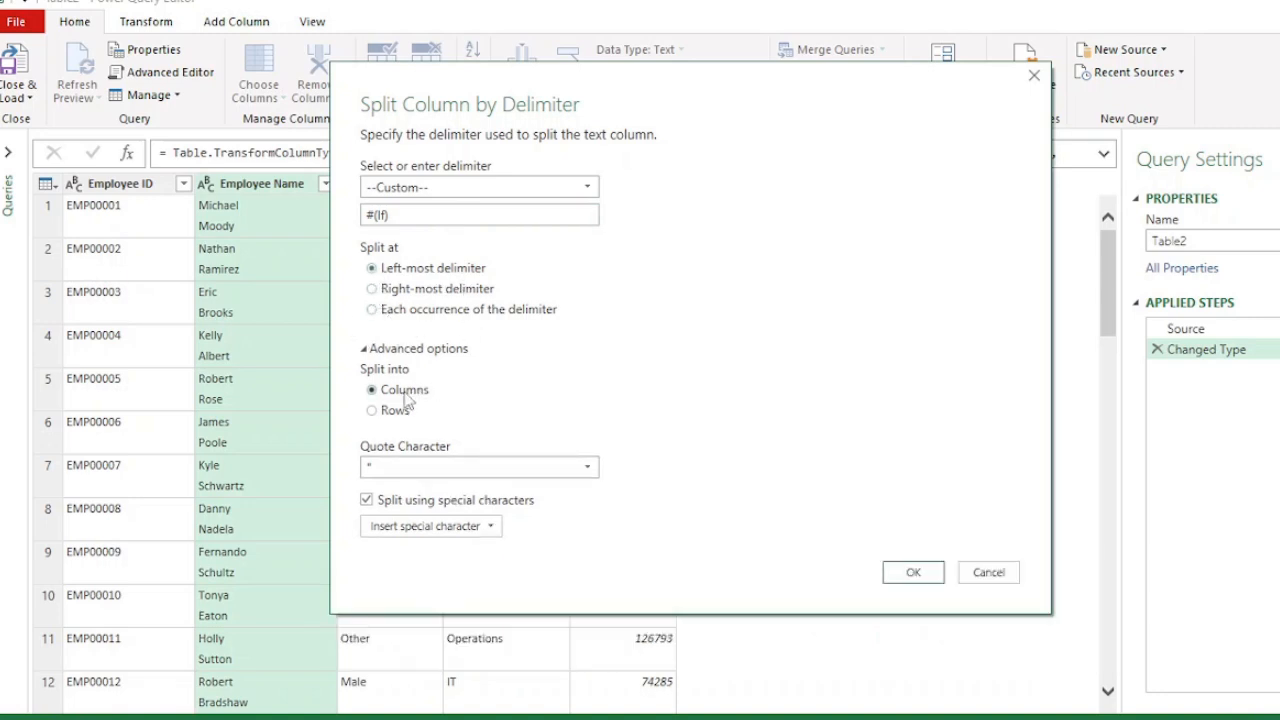
pyautogui.click(914, 572)
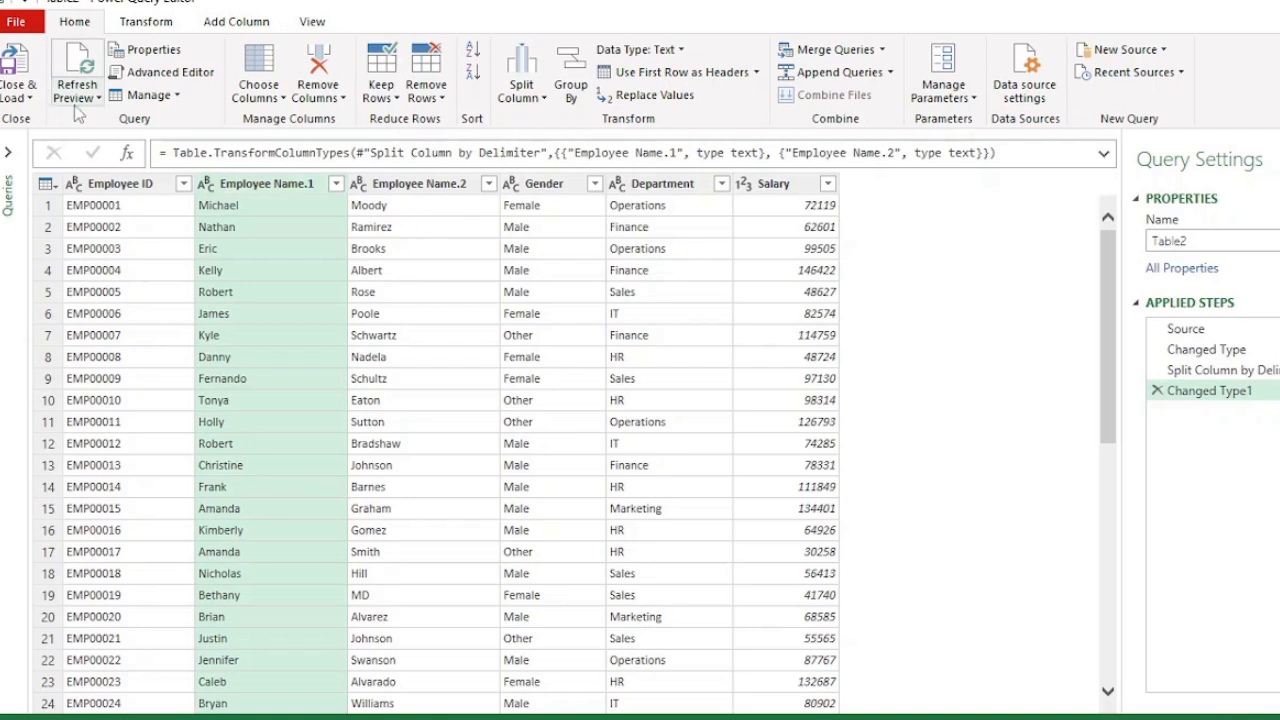
pyautogui.click(18, 97)
pyautogui.click(76, 120)
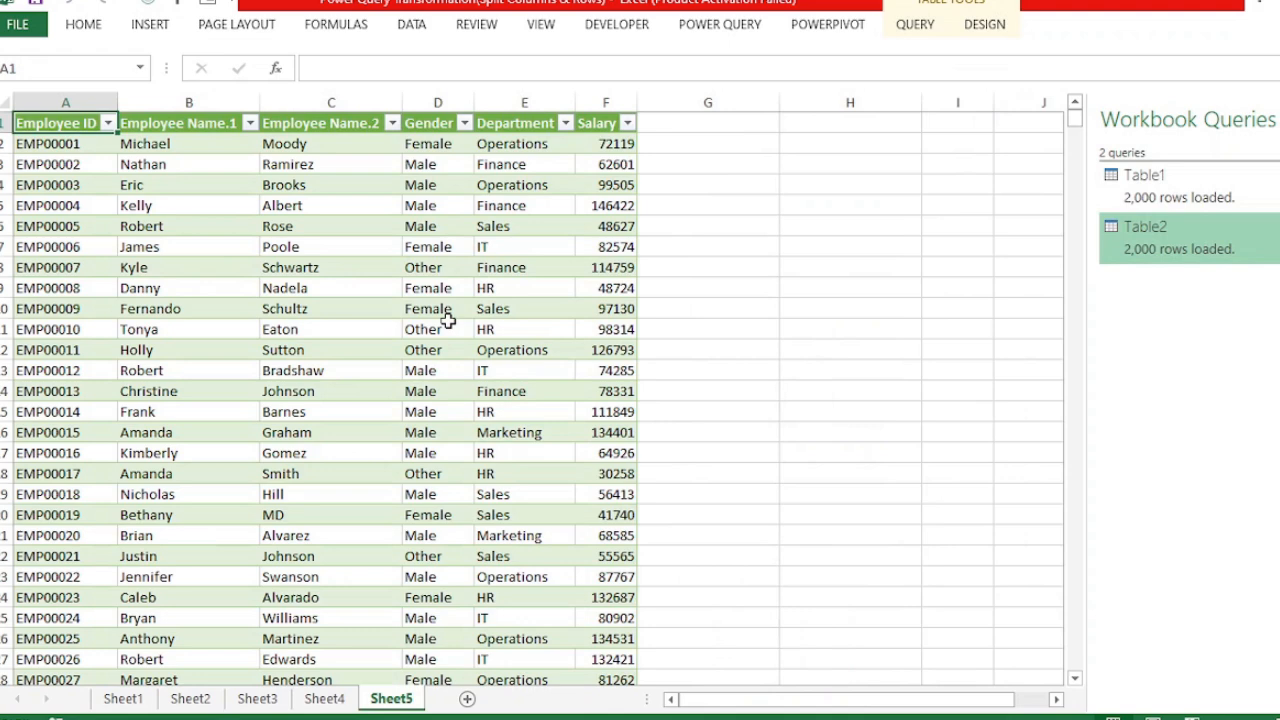
# - Load the State and Cities table on Sheet3 into the Power Query Editor from the table
pyautogui.click(257, 698)
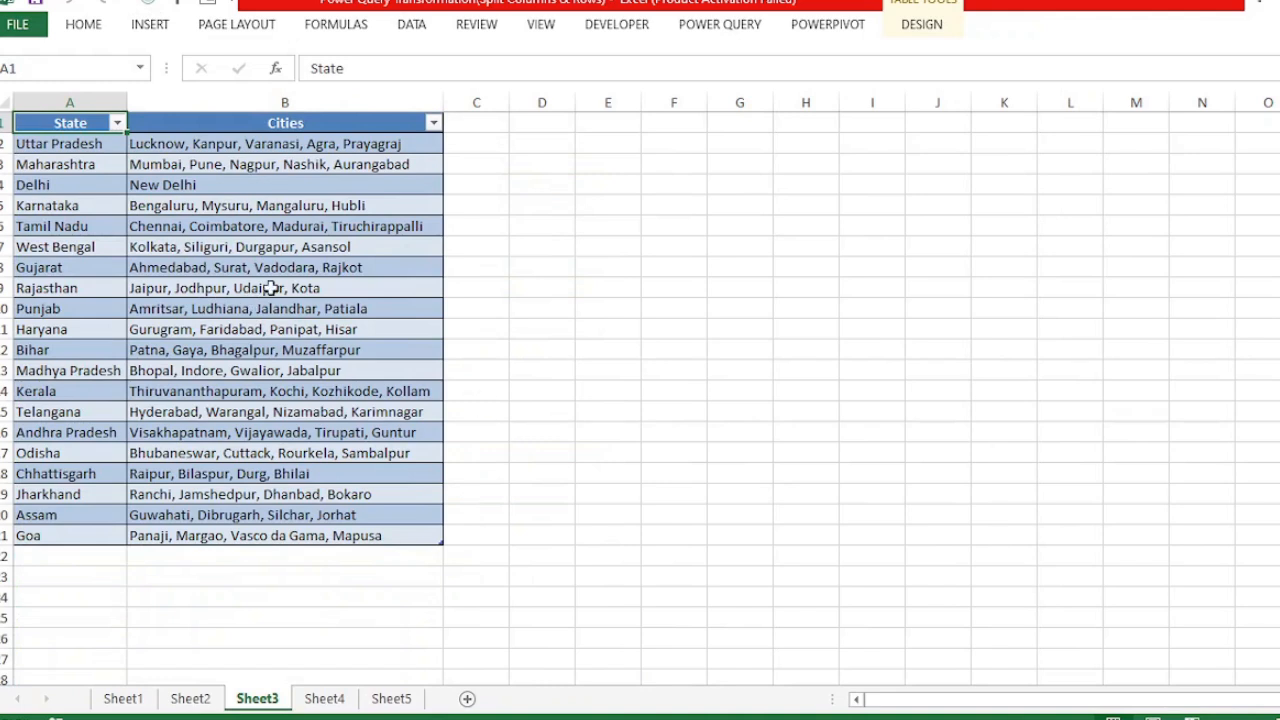
pyautogui.click(58, 119)
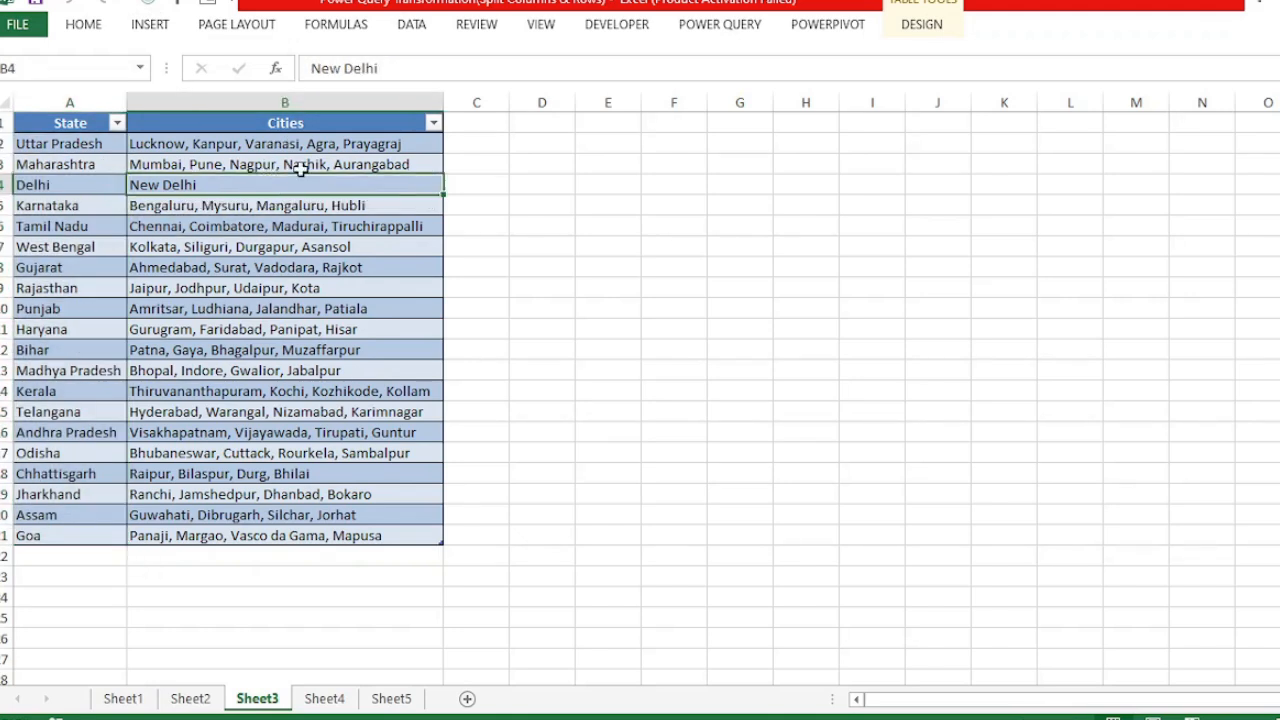
pyautogui.click(268, 183)
pyautogui.click(287, 231)
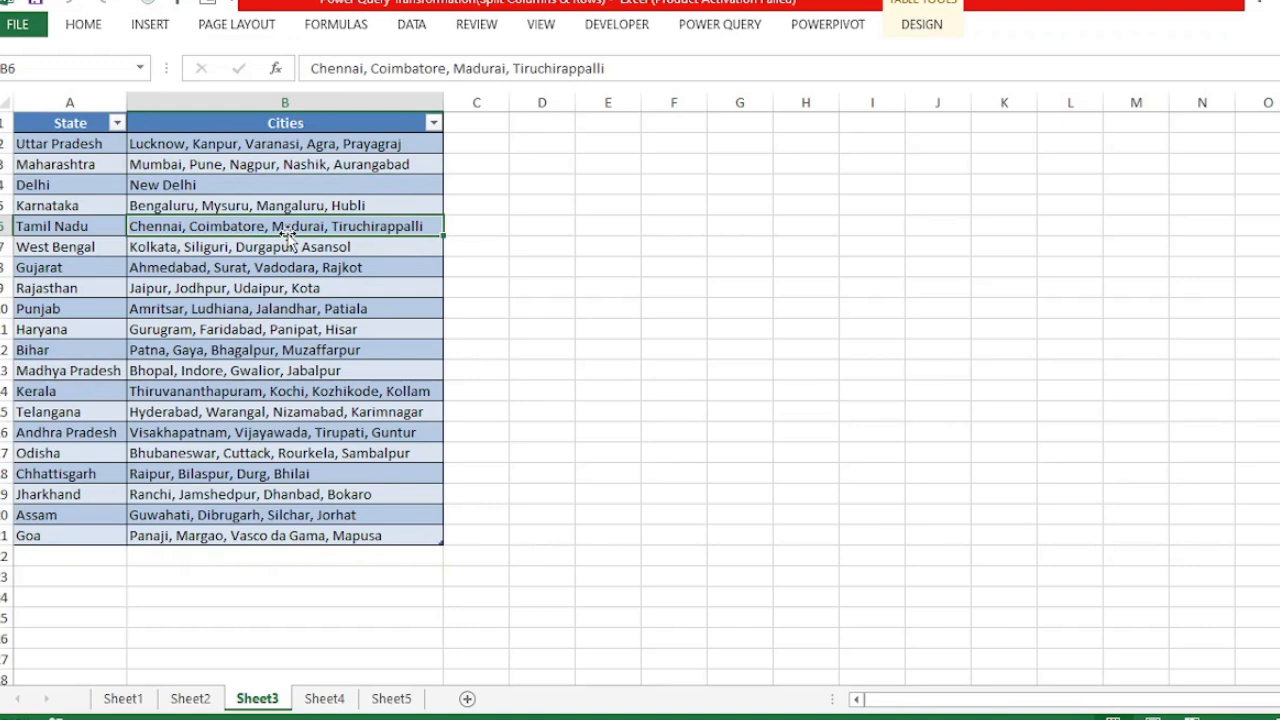
pyautogui.click(720, 30)
pyautogui.click(421, 80)
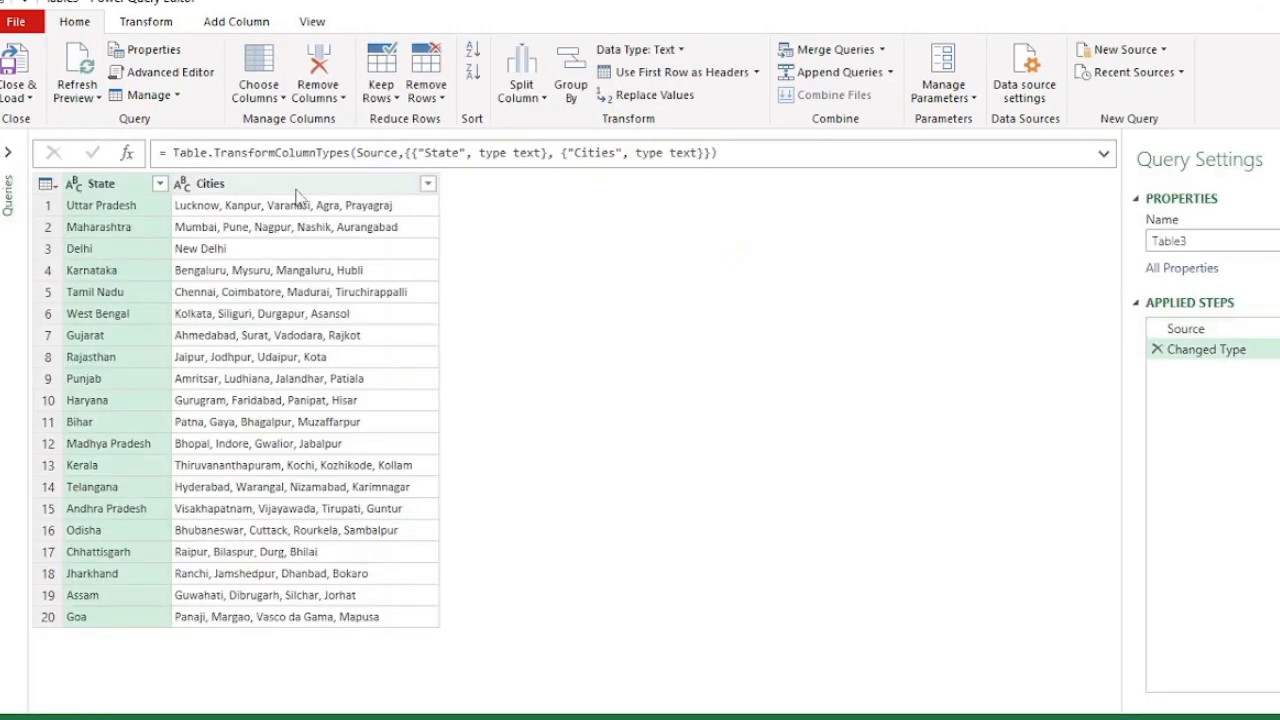
# - Split the Cities column by a custom comma delimiter into rows, then delete the resulting split steps again
pyautogui.click(288, 186)
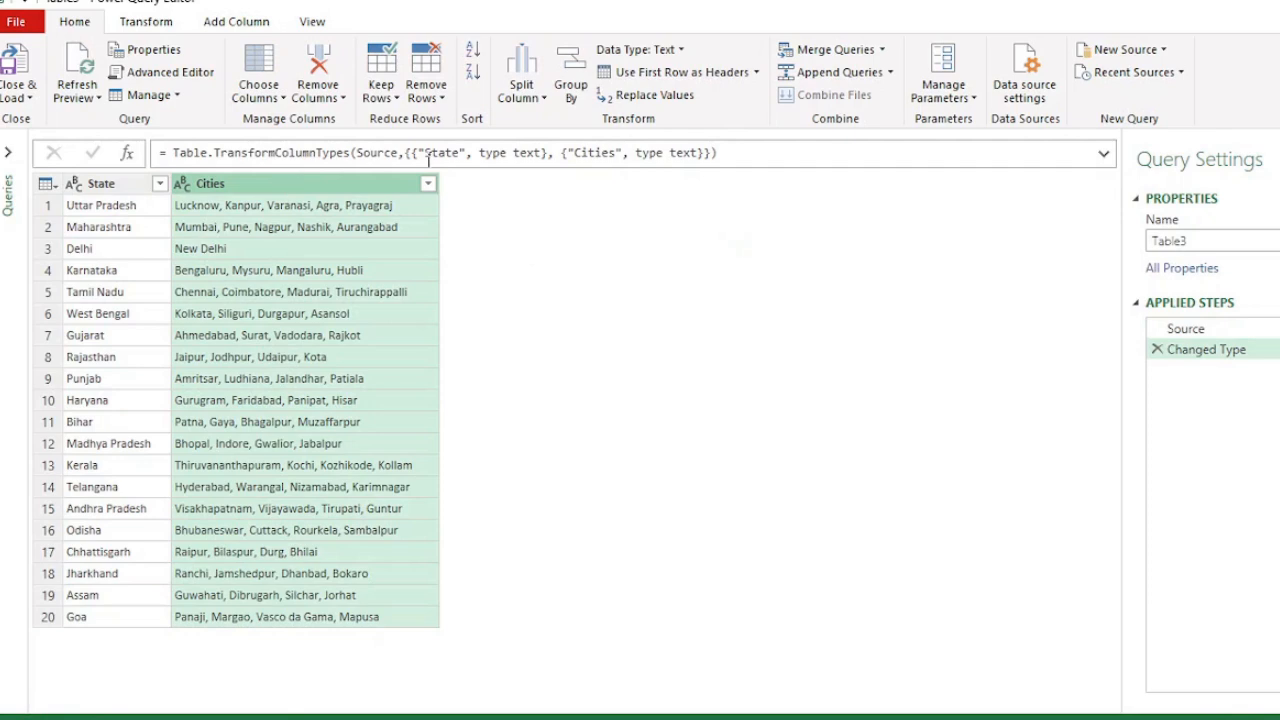
pyautogui.click(535, 95)
pyautogui.click(563, 120)
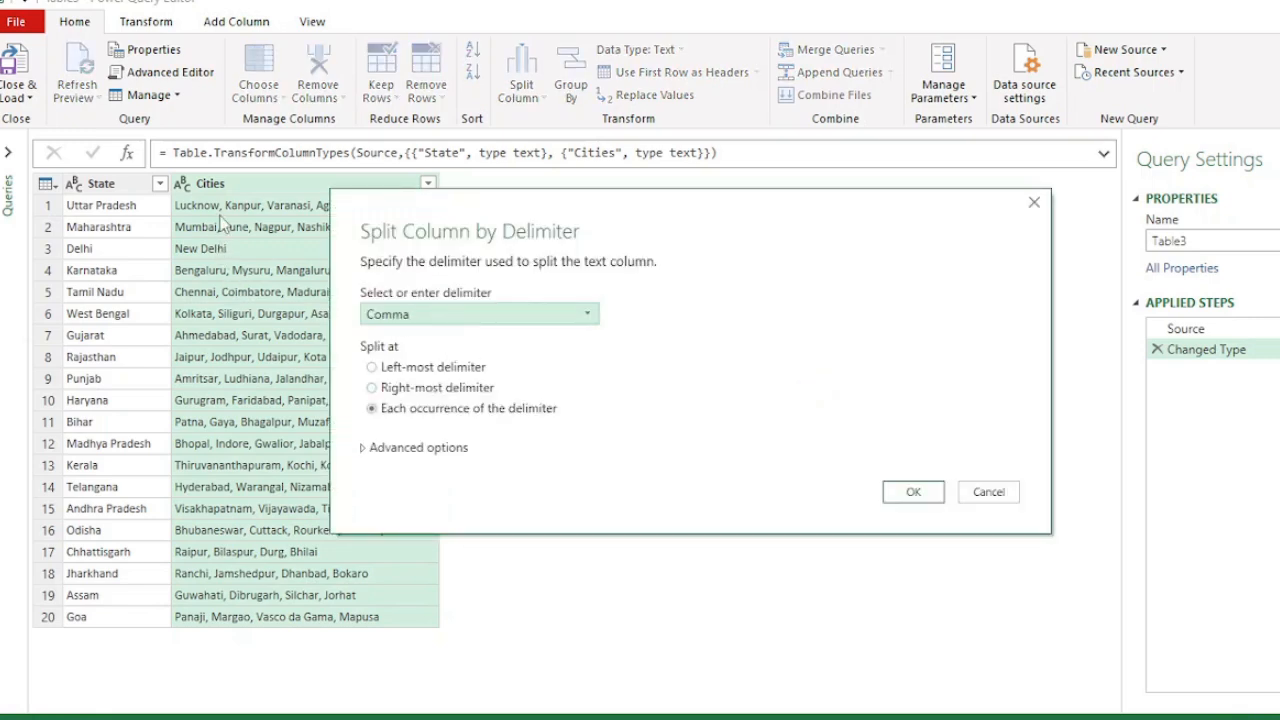
pyautogui.click(433, 314)
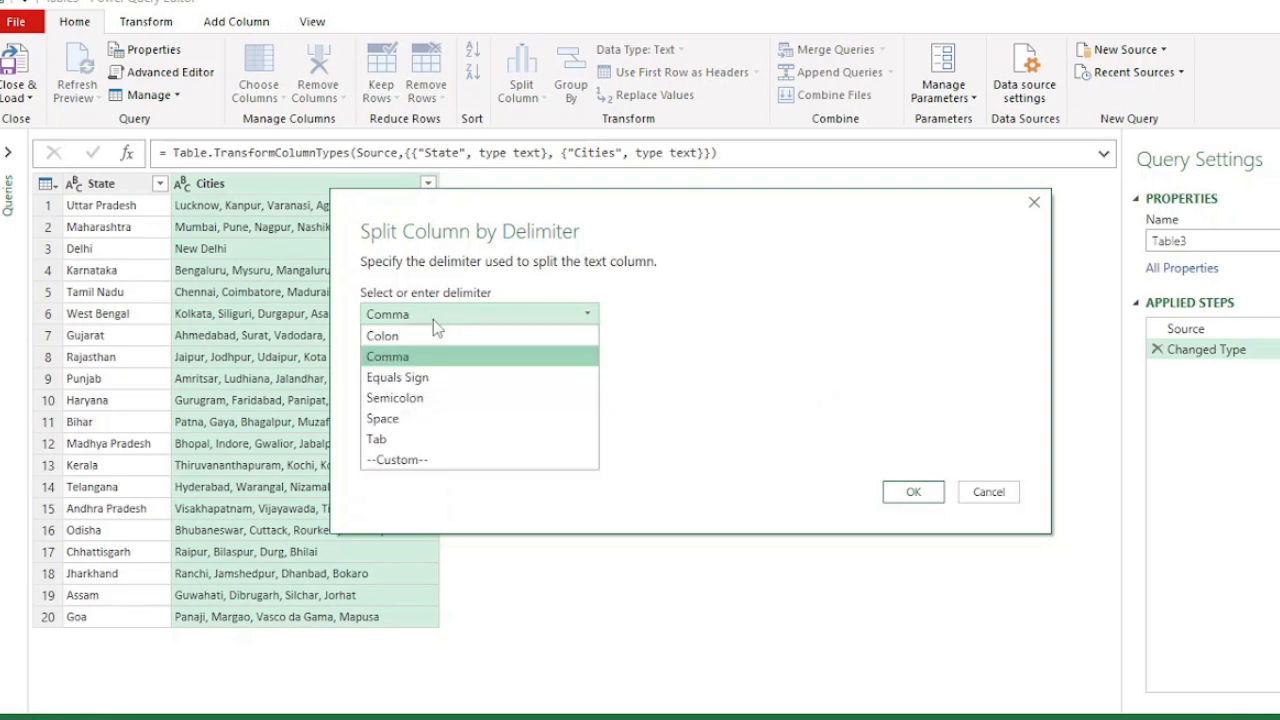
pyautogui.click(412, 460)
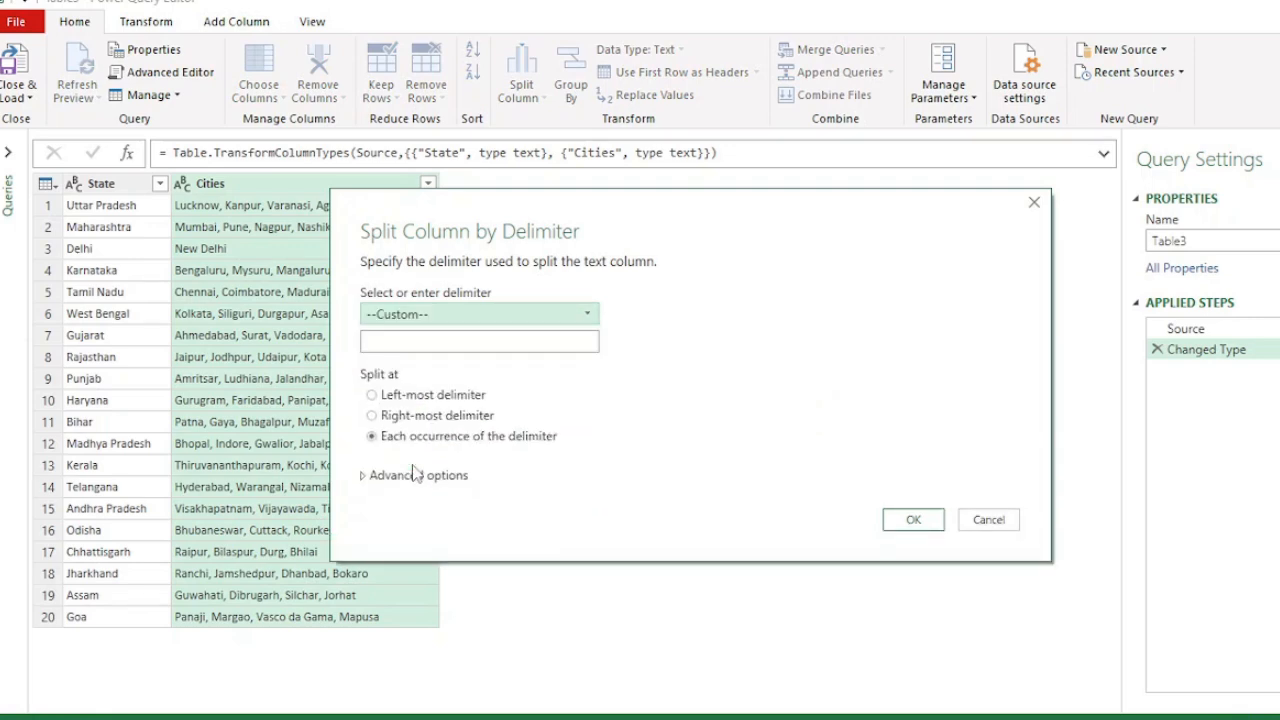
pyautogui.click(419, 346)
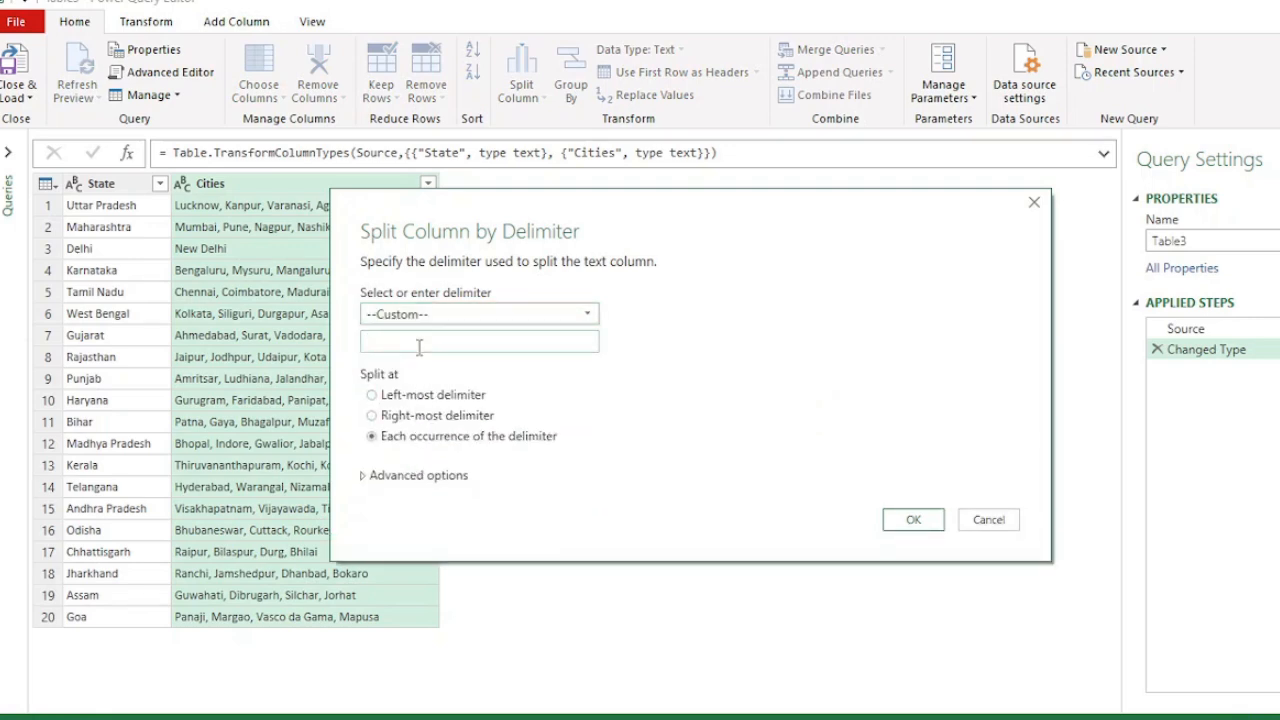
pyautogui.write(',')
pyautogui.click(418, 477)
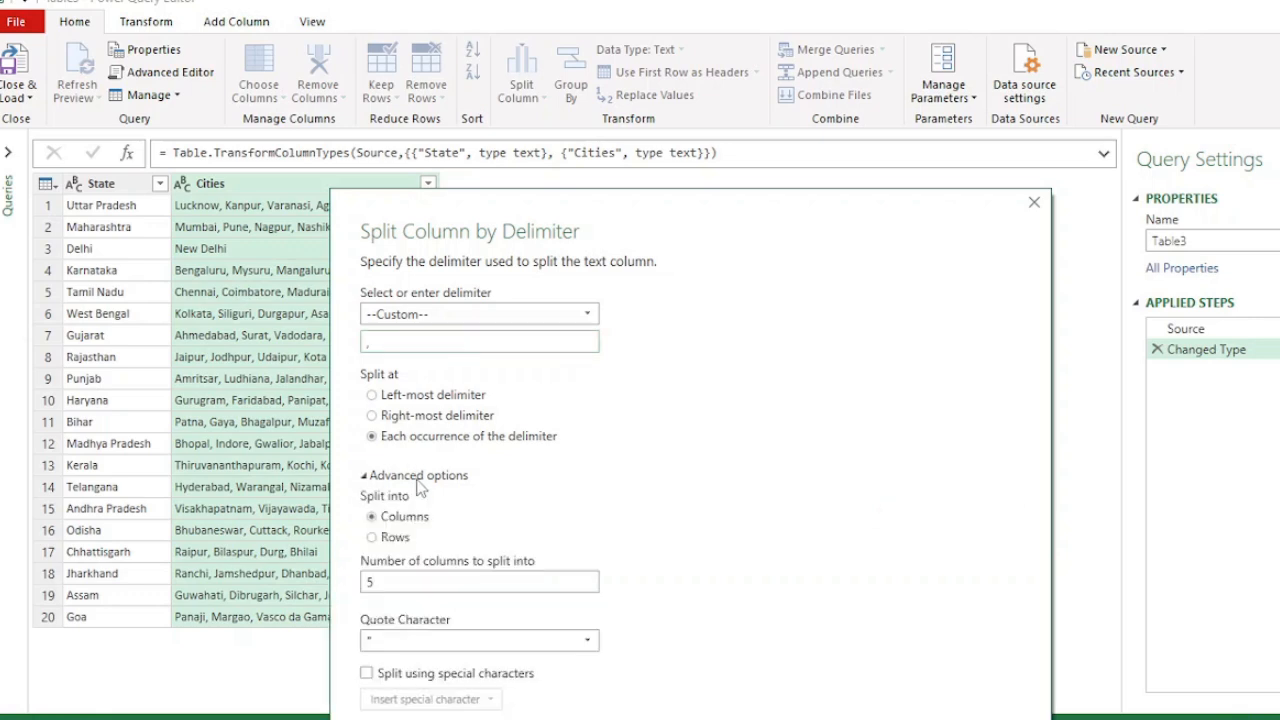
pyautogui.click(394, 538)
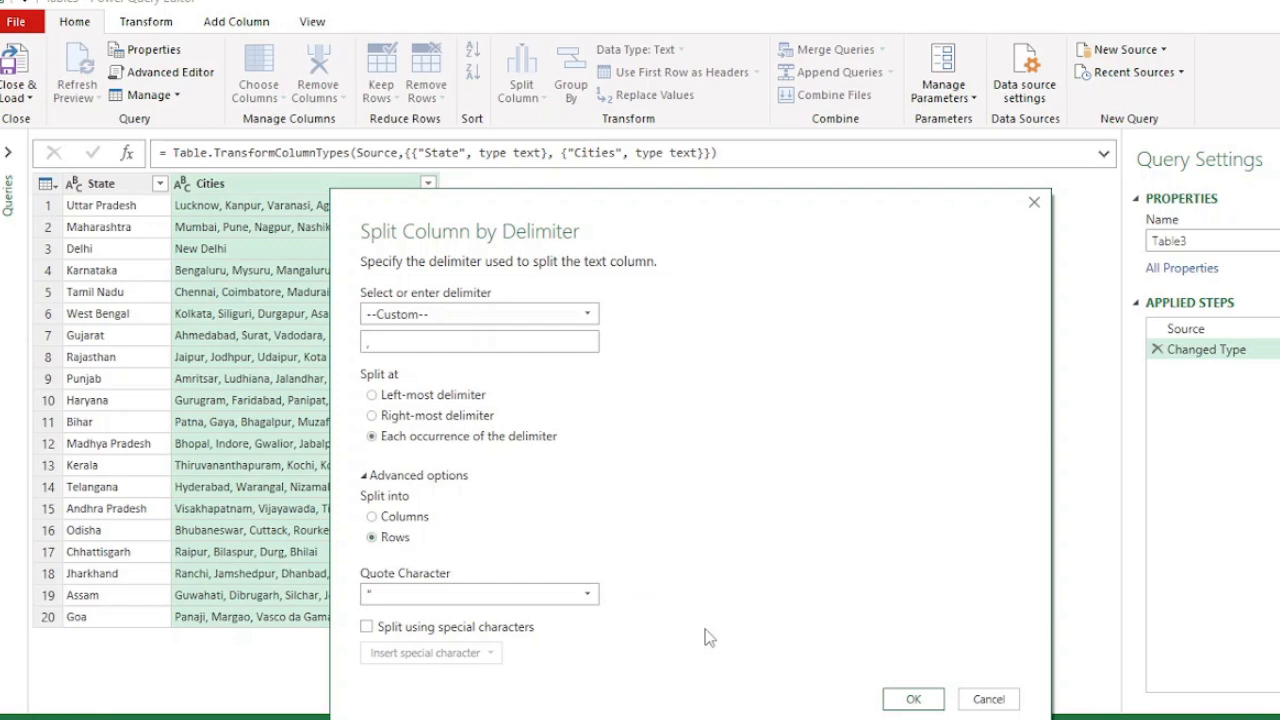
pyautogui.click(913, 698)
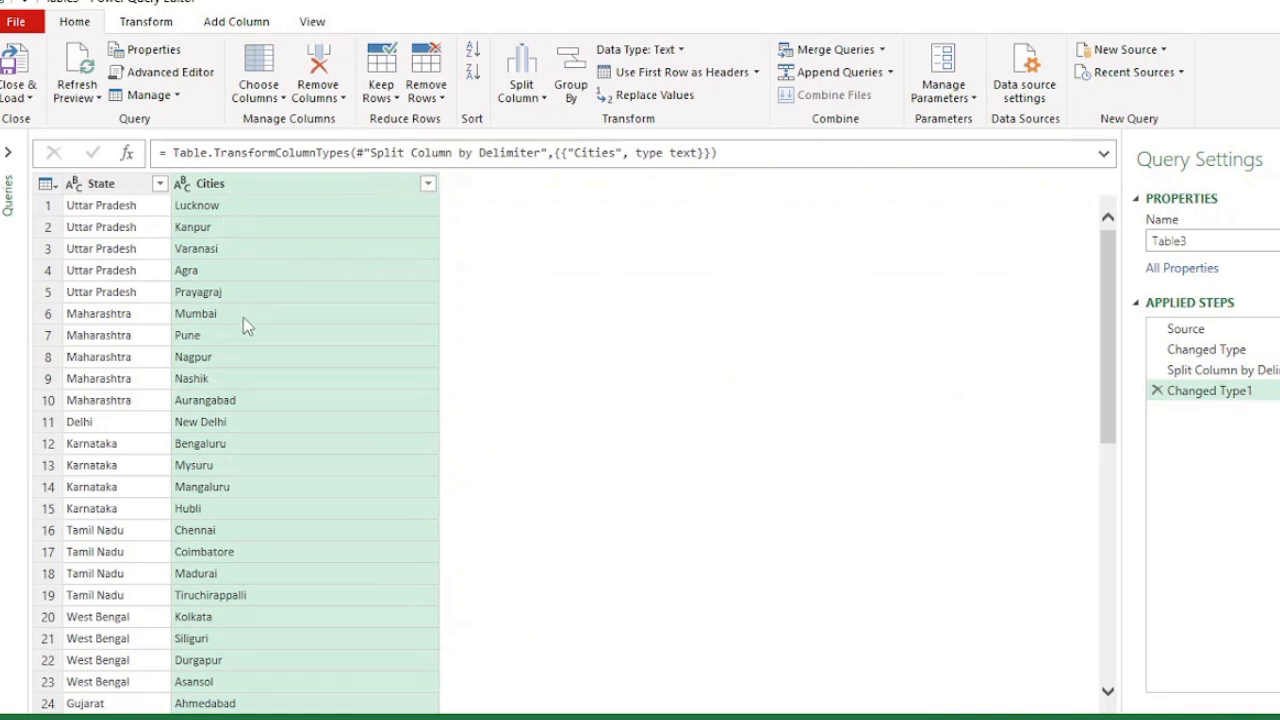
pyautogui.click(1157, 390)
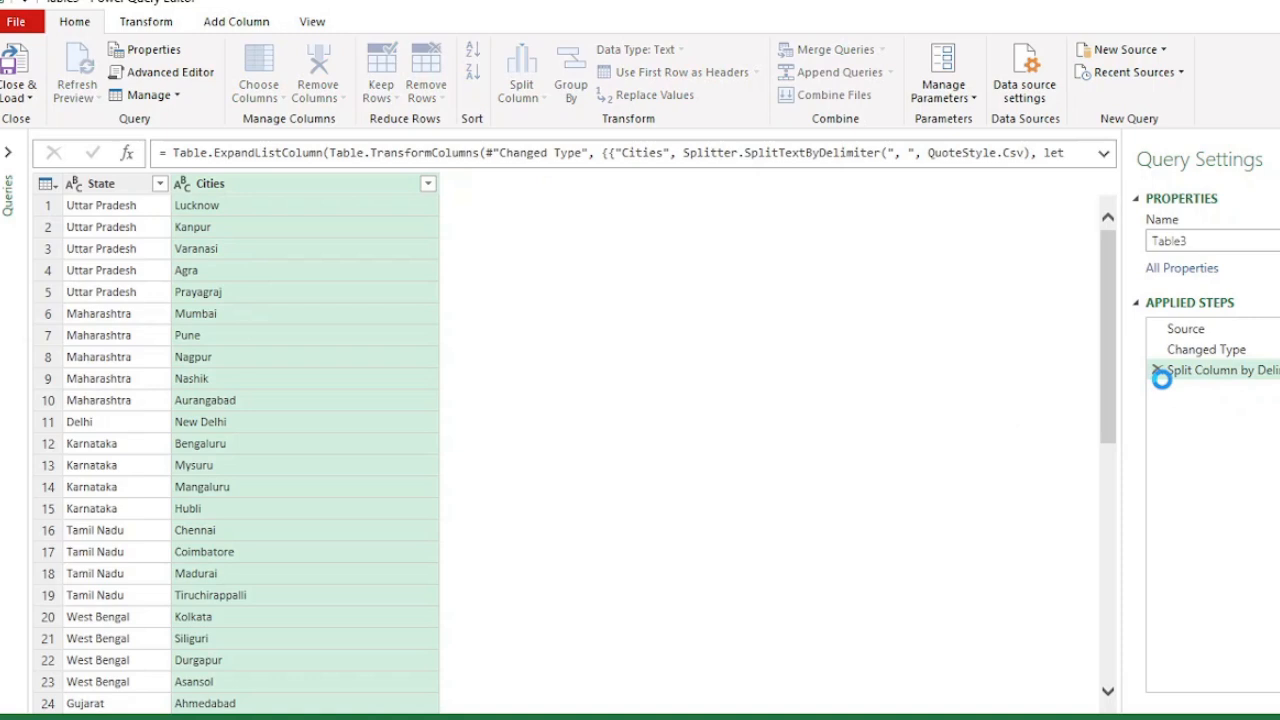
pyautogui.click(1157, 370)
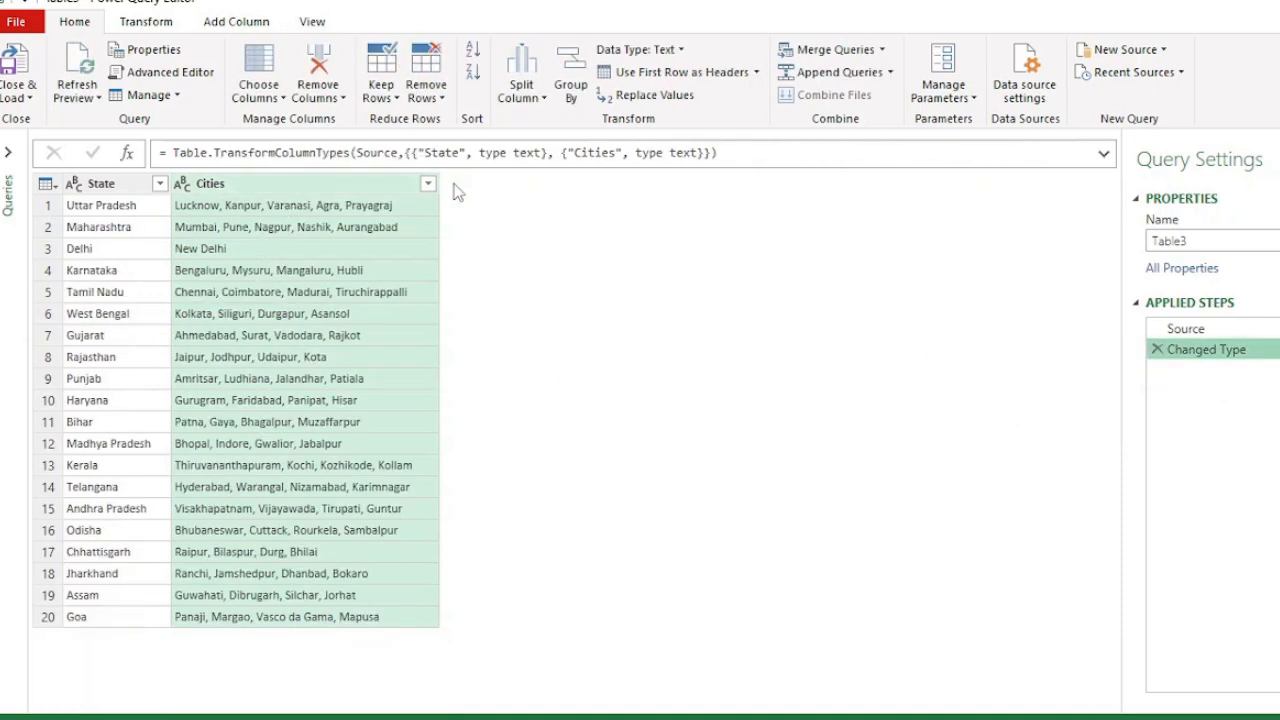
# - Split the Cities column by a custom comma delimiter into 5 columns, then delete those split steps again
pyautogui.click(543, 96)
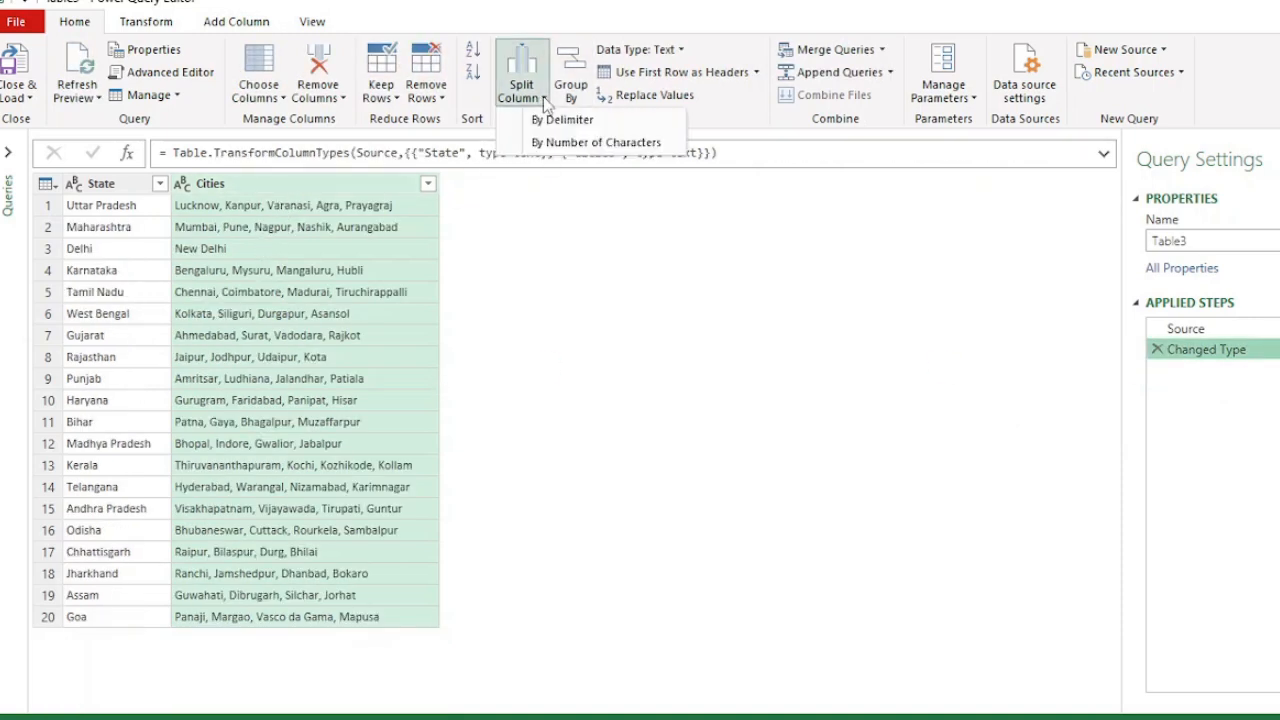
pyautogui.click(594, 121)
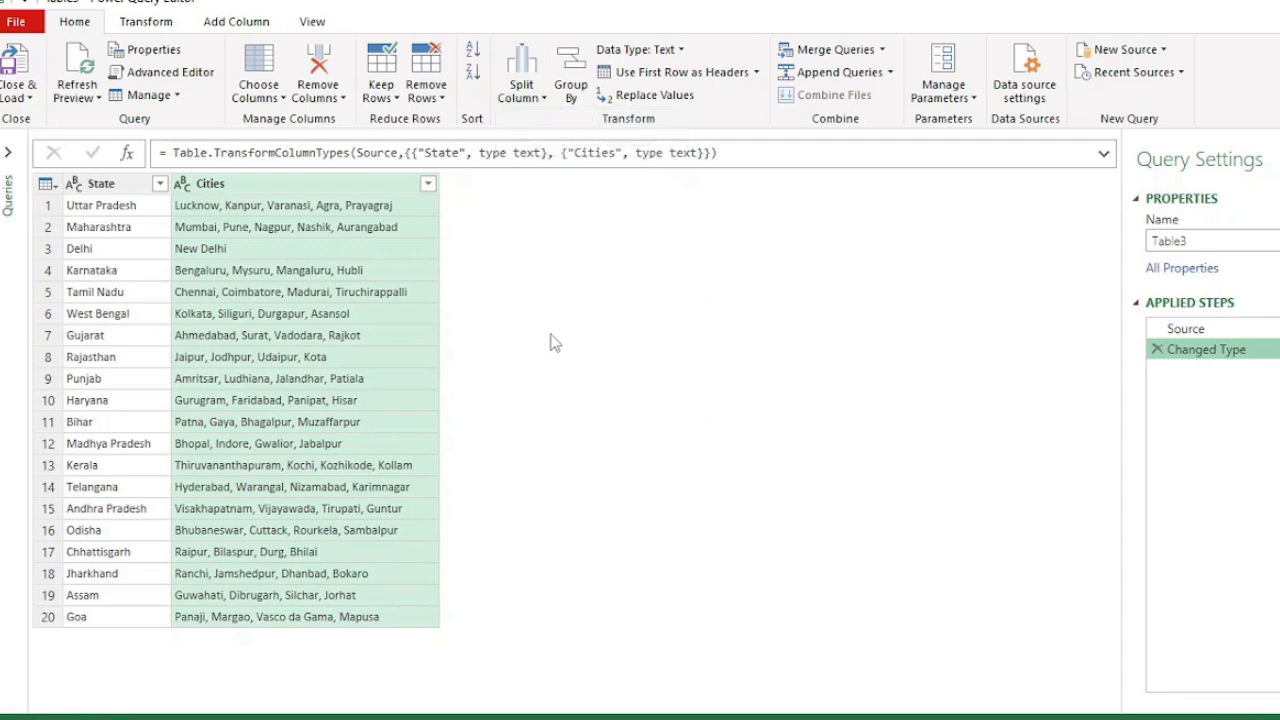
pyautogui.click(460, 317)
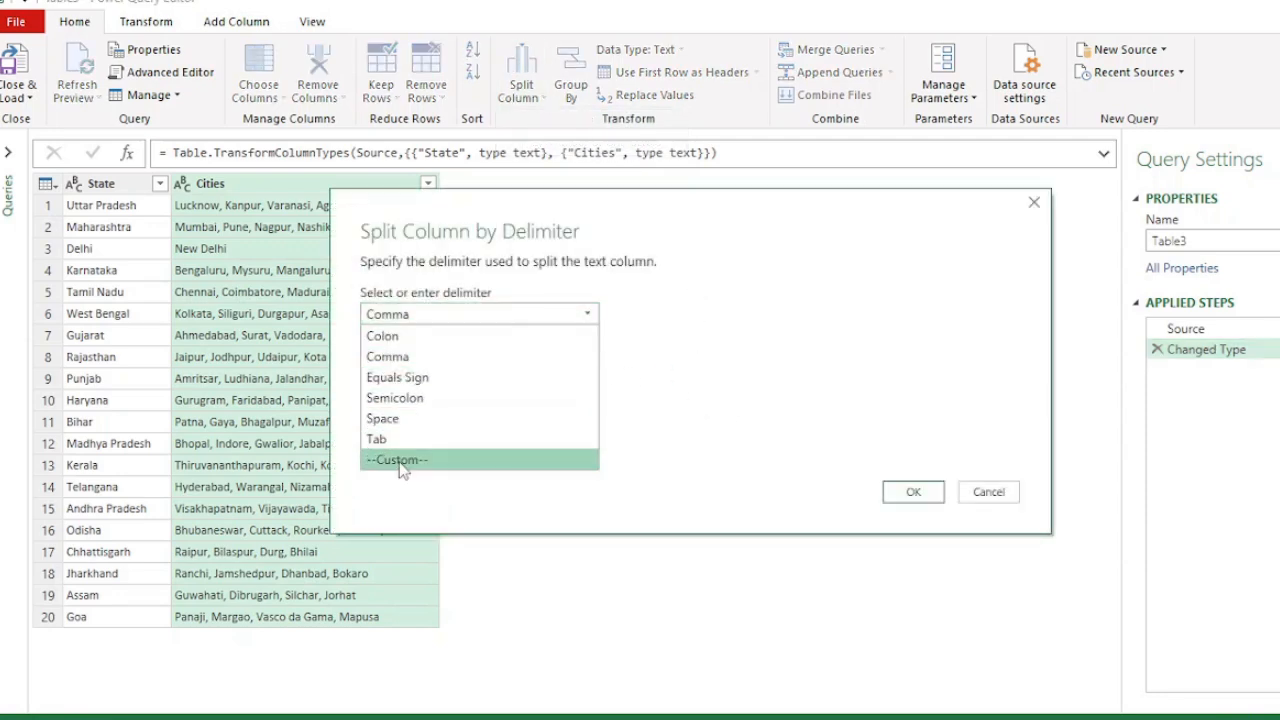
pyautogui.click(402, 462)
pyautogui.click(413, 343)
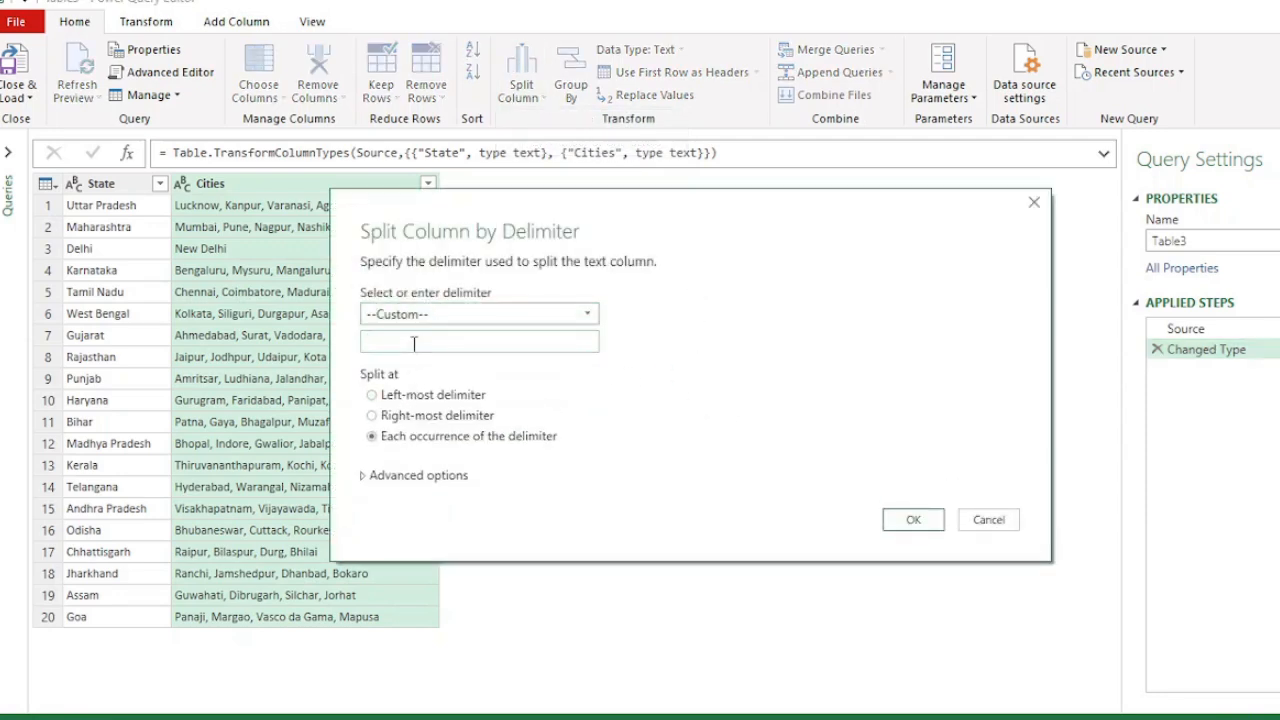
pyautogui.click(395, 477)
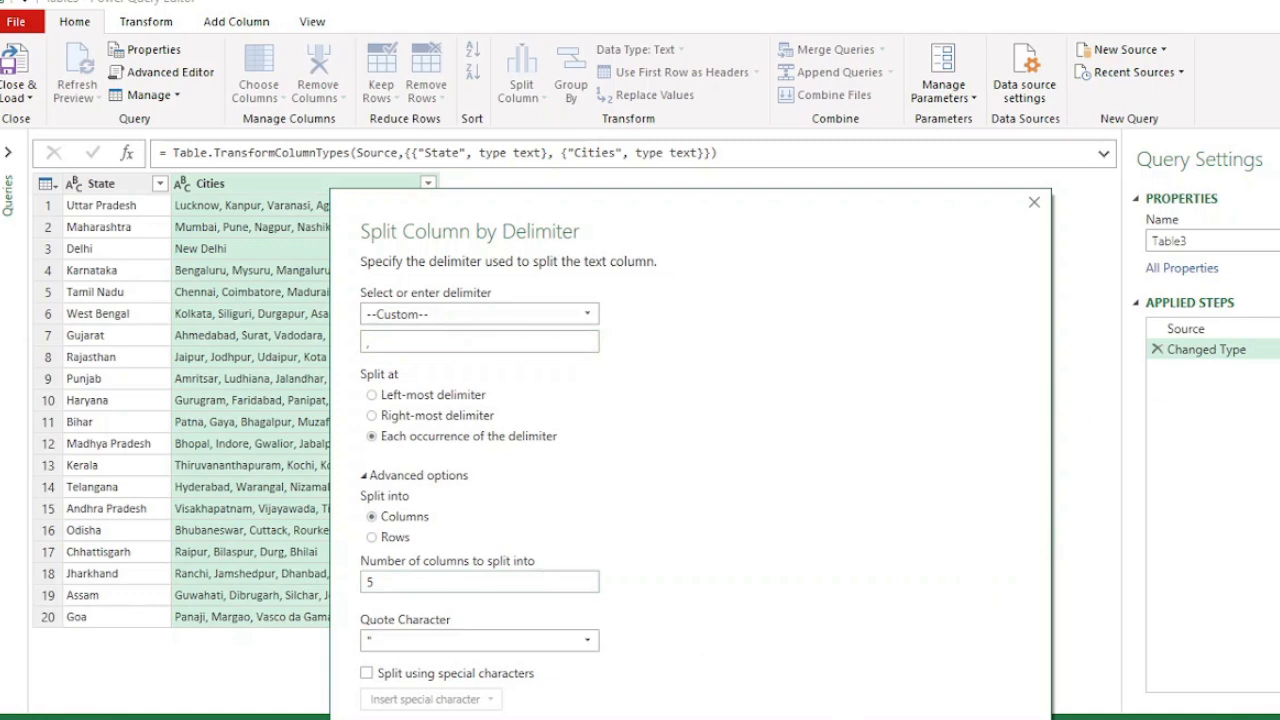
pyautogui.moveTo(936, 232); pyautogui.dragTo(974, 140)
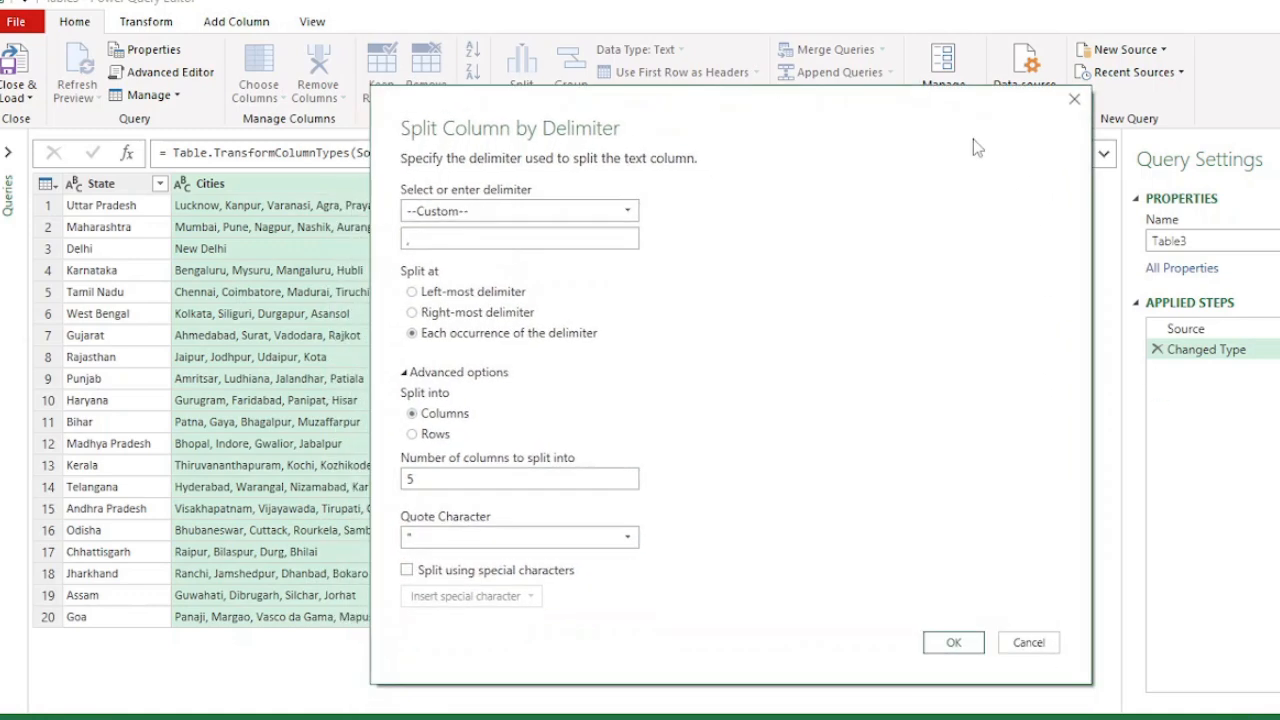
pyautogui.click(952, 643)
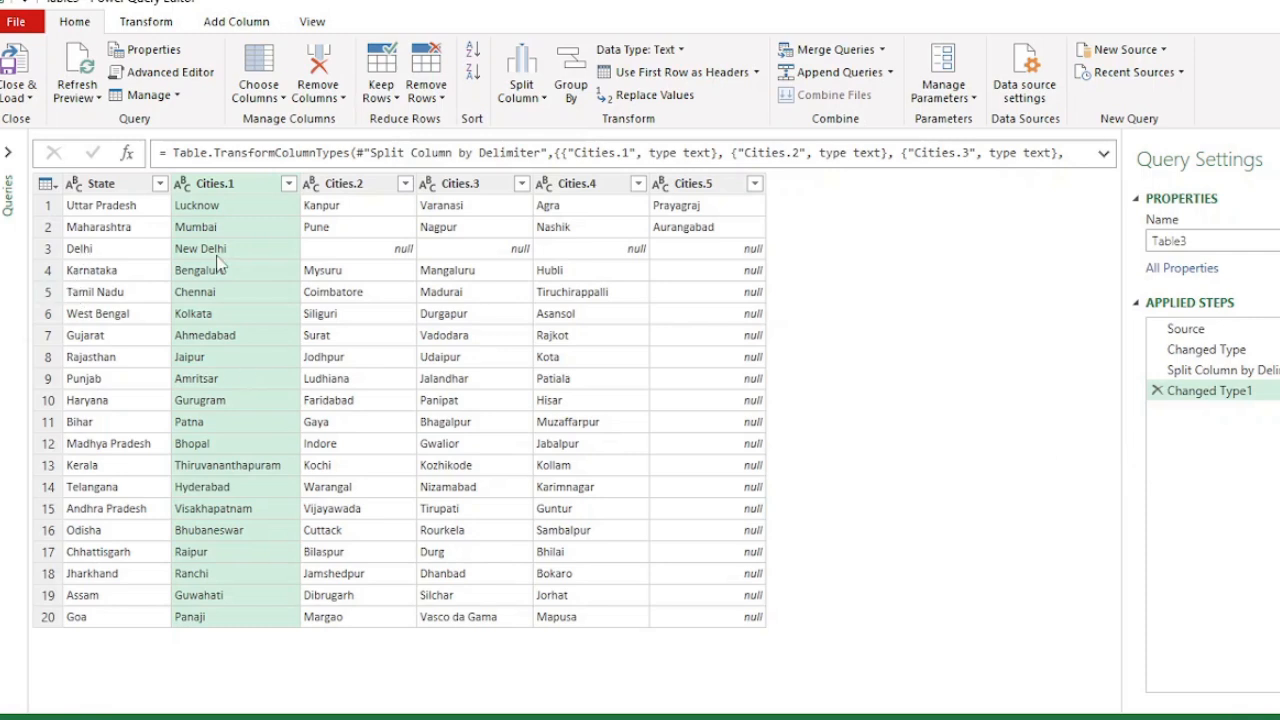
pyautogui.click(1158, 390)
pyautogui.click(1158, 370)
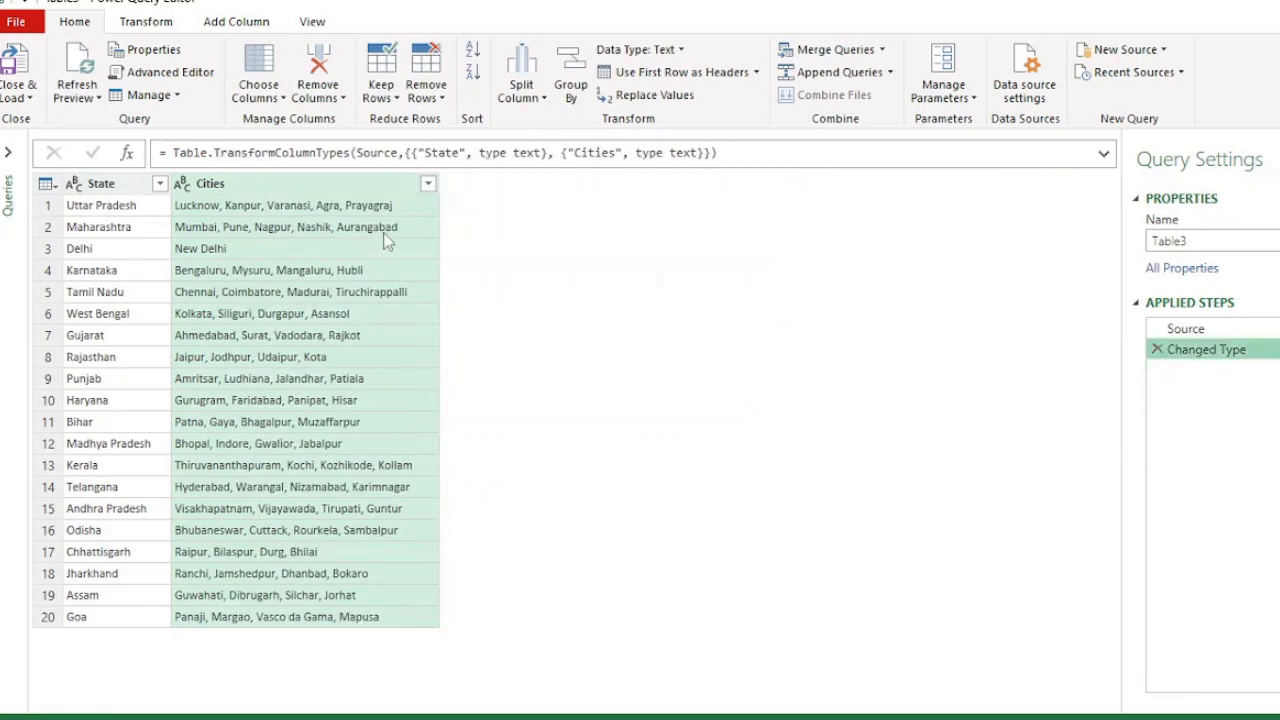
# - Split the Cities column by a custom comma delimiter into rows, then close and load the query
pyautogui.click(521, 85)
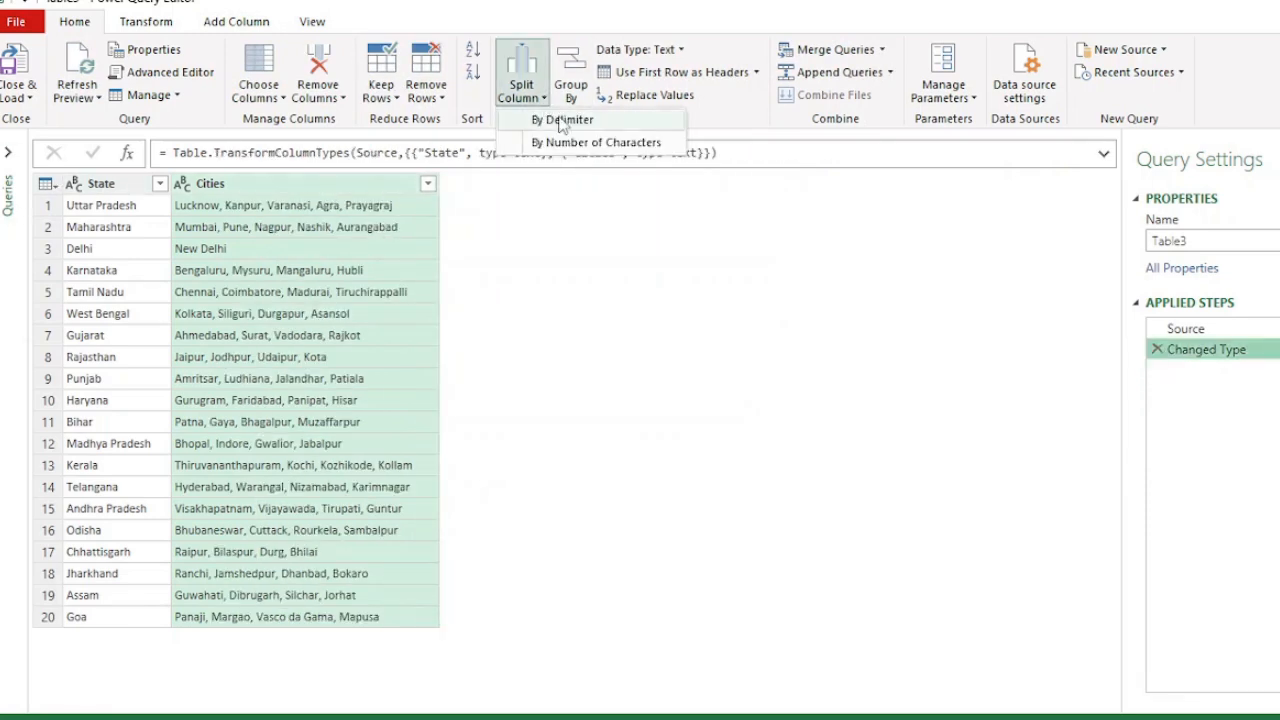
pyautogui.click(562, 120)
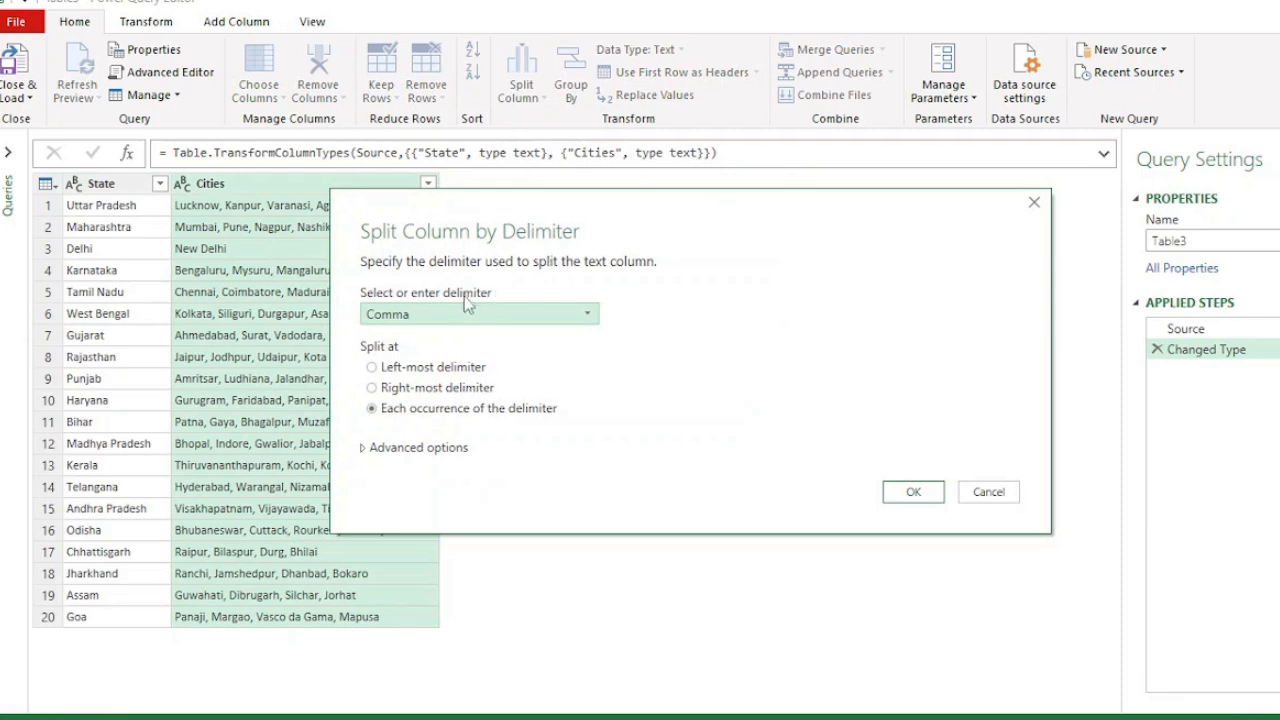
pyautogui.click(445, 316)
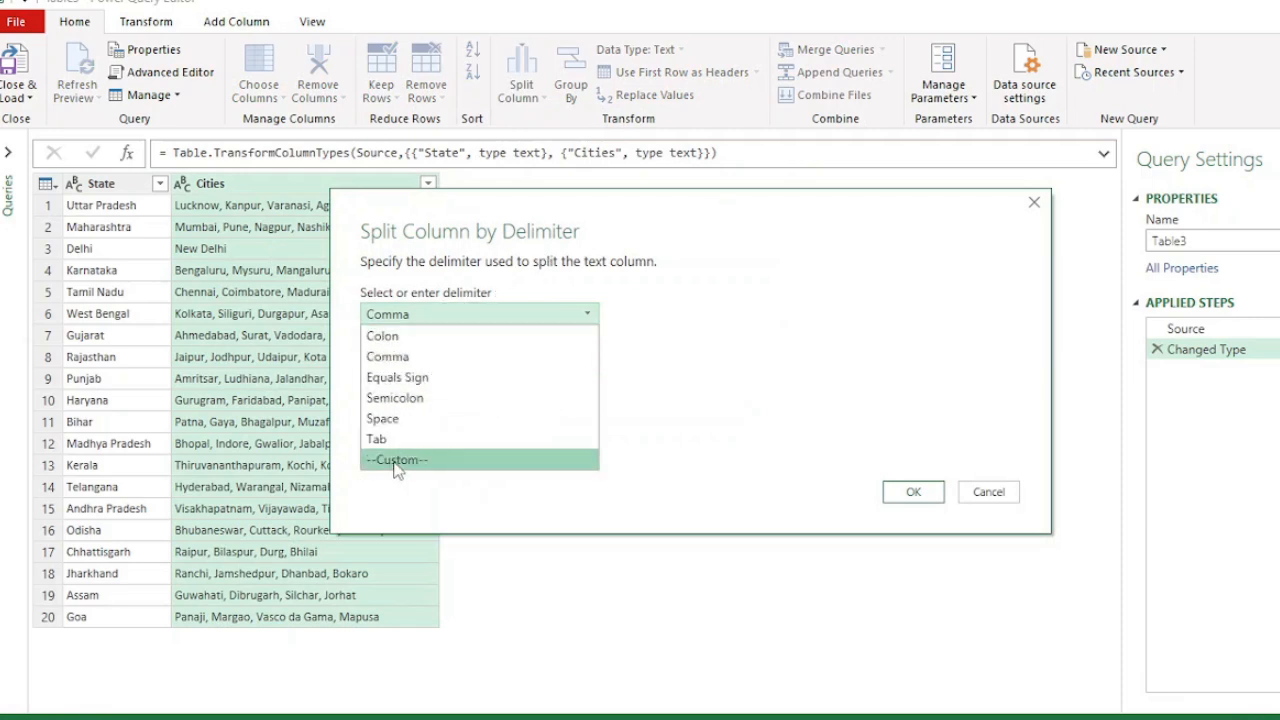
pyautogui.click(397, 460)
pyautogui.click(410, 343)
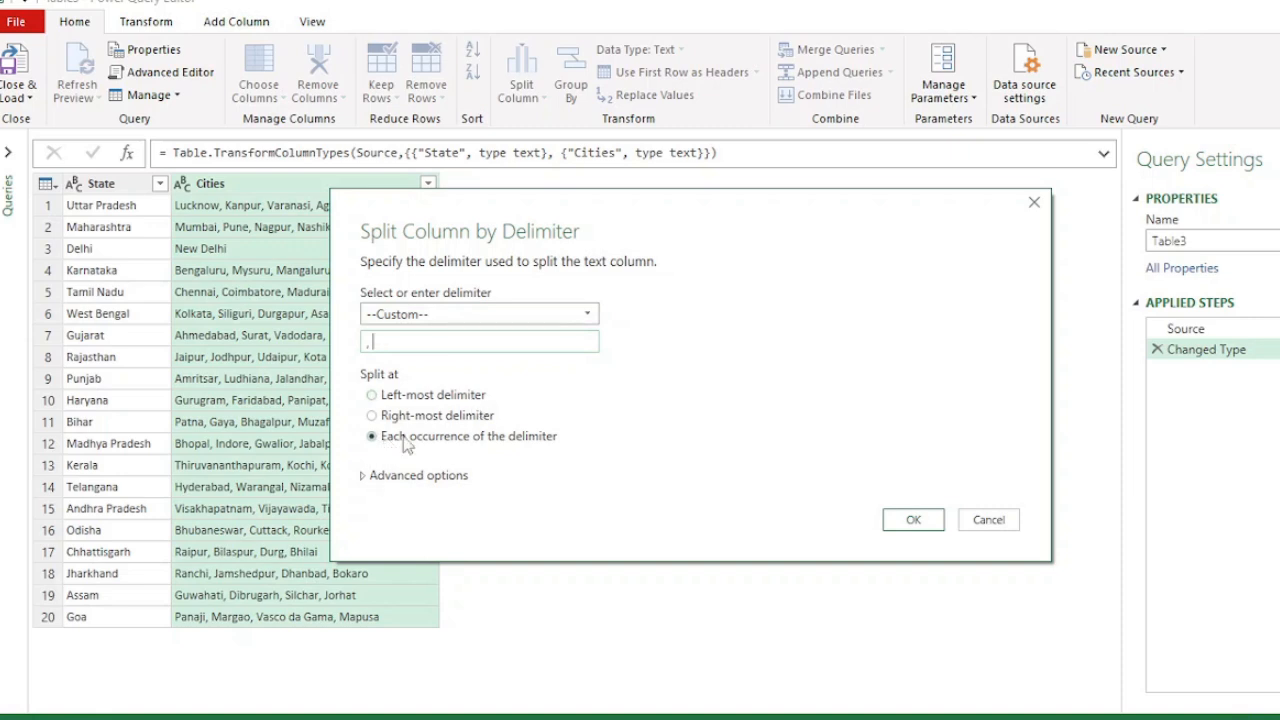
pyautogui.click(408, 476)
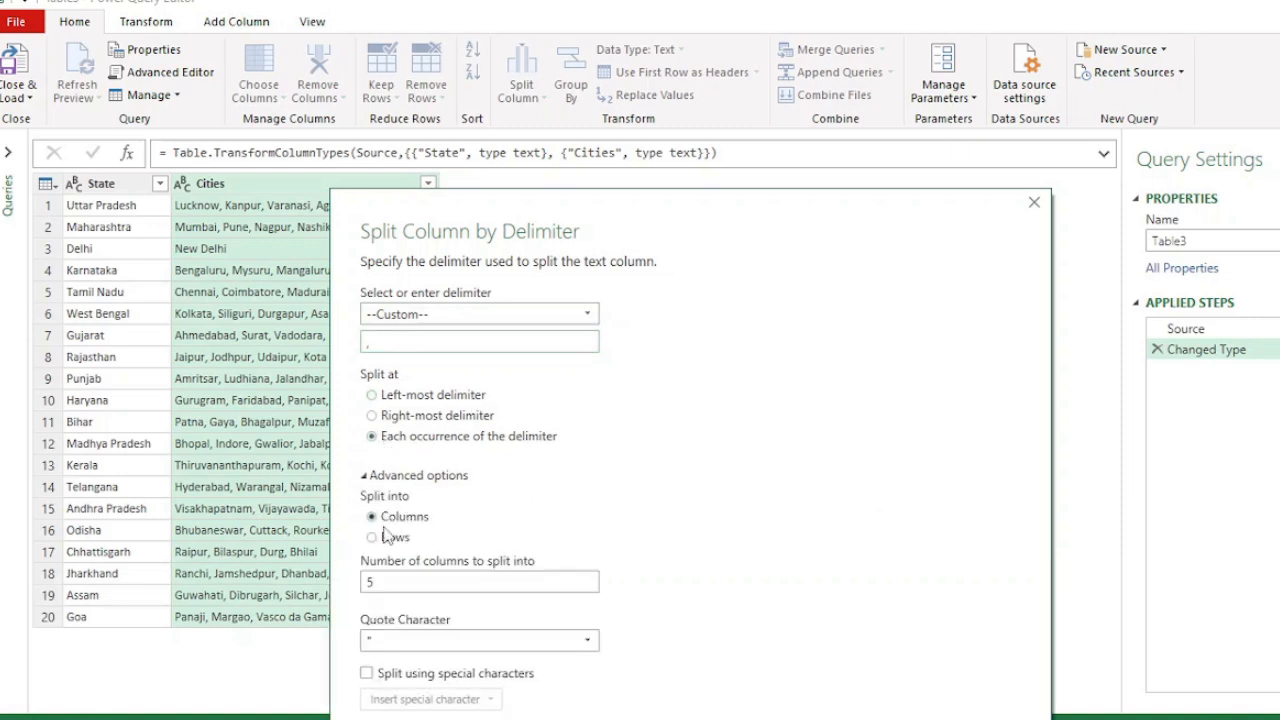
pyautogui.click(388, 537)
pyautogui.click(910, 698)
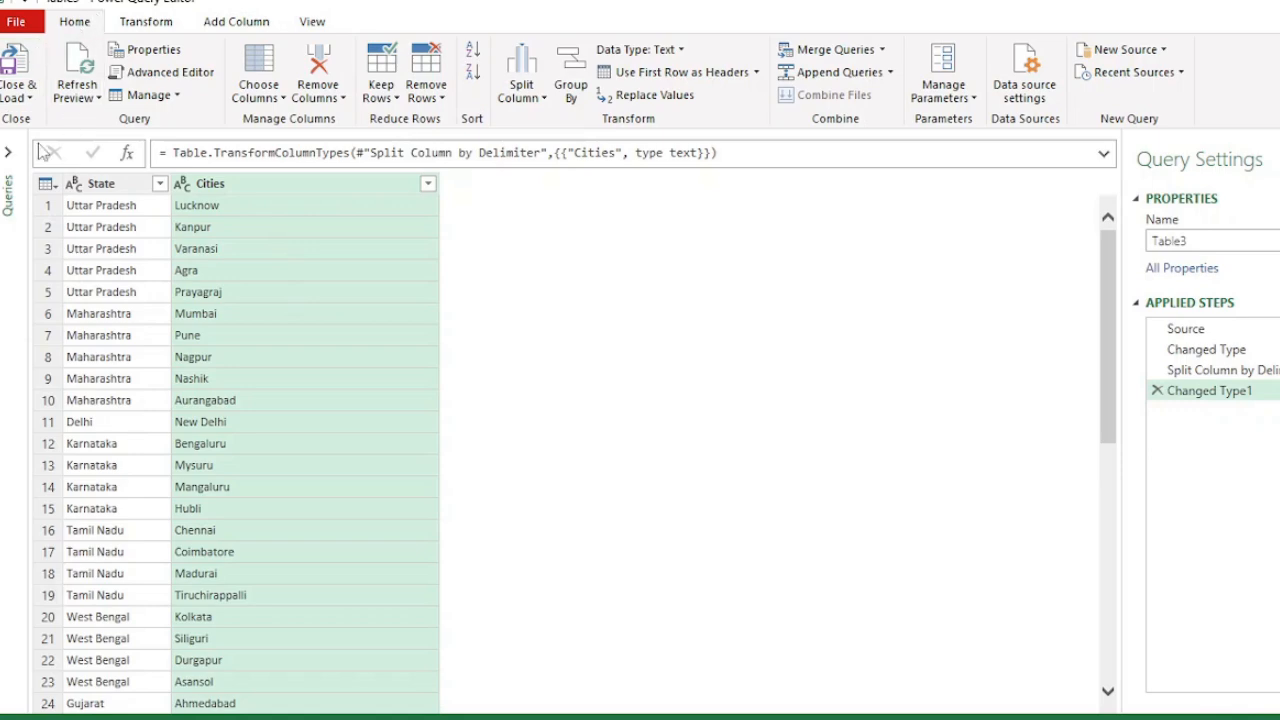
pyautogui.click(18, 97)
pyautogui.click(55, 120)
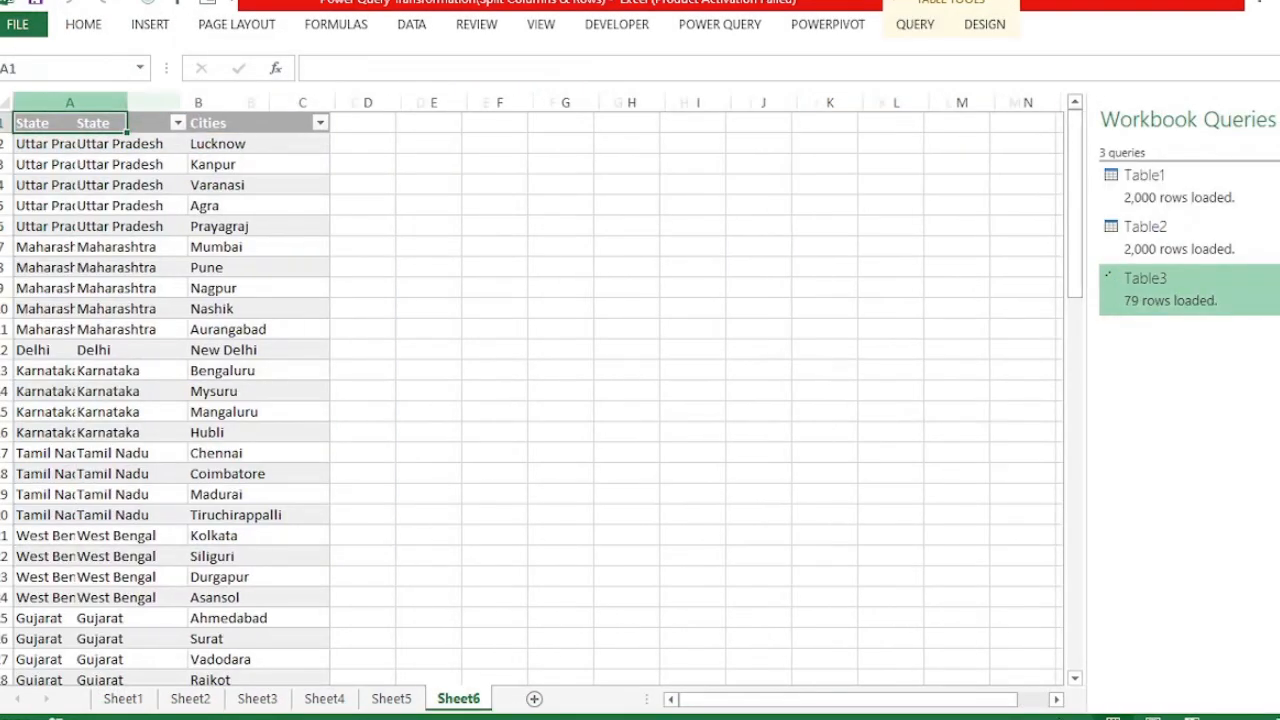
# - Bold the Uttar Pradesh rows of the loaded State and Cities table
pyautogui.moveTo(63, 142); pyautogui.dragTo(201, 226)
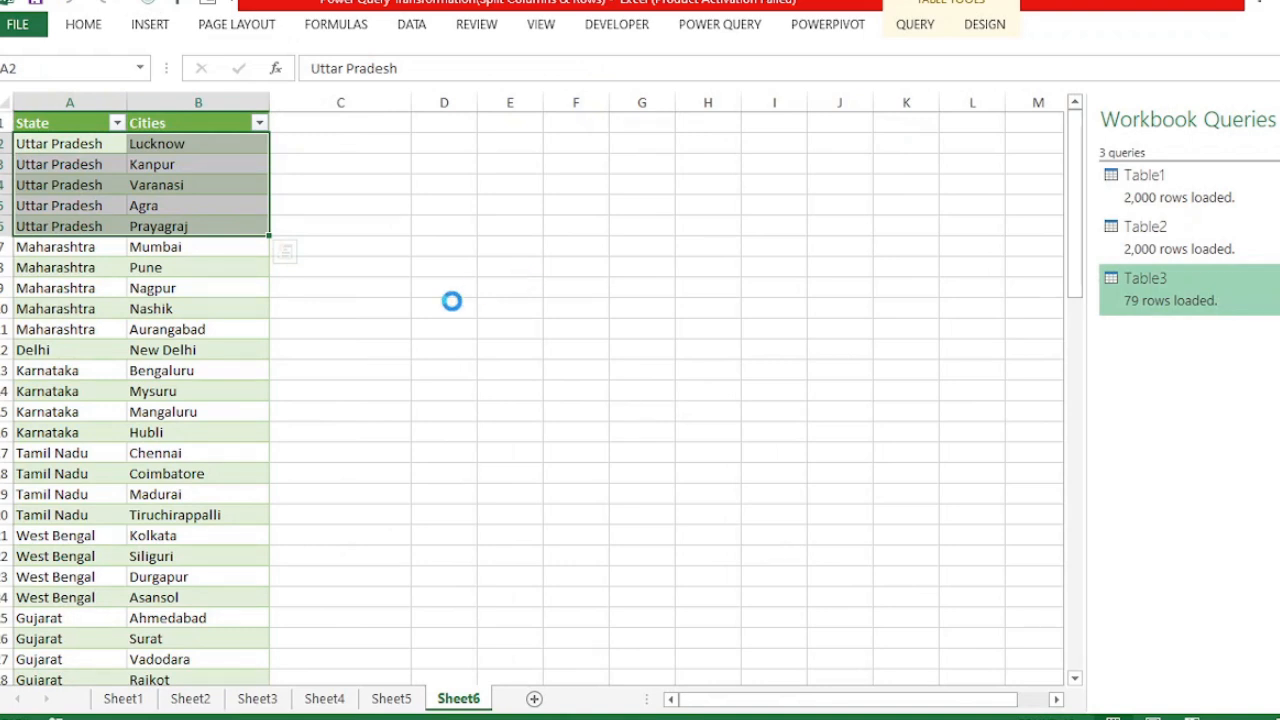
pyautogui.hotkey('ctrl', 'b')
pyautogui.moveTo(60, 247); pyautogui.dragTo(172, 330)
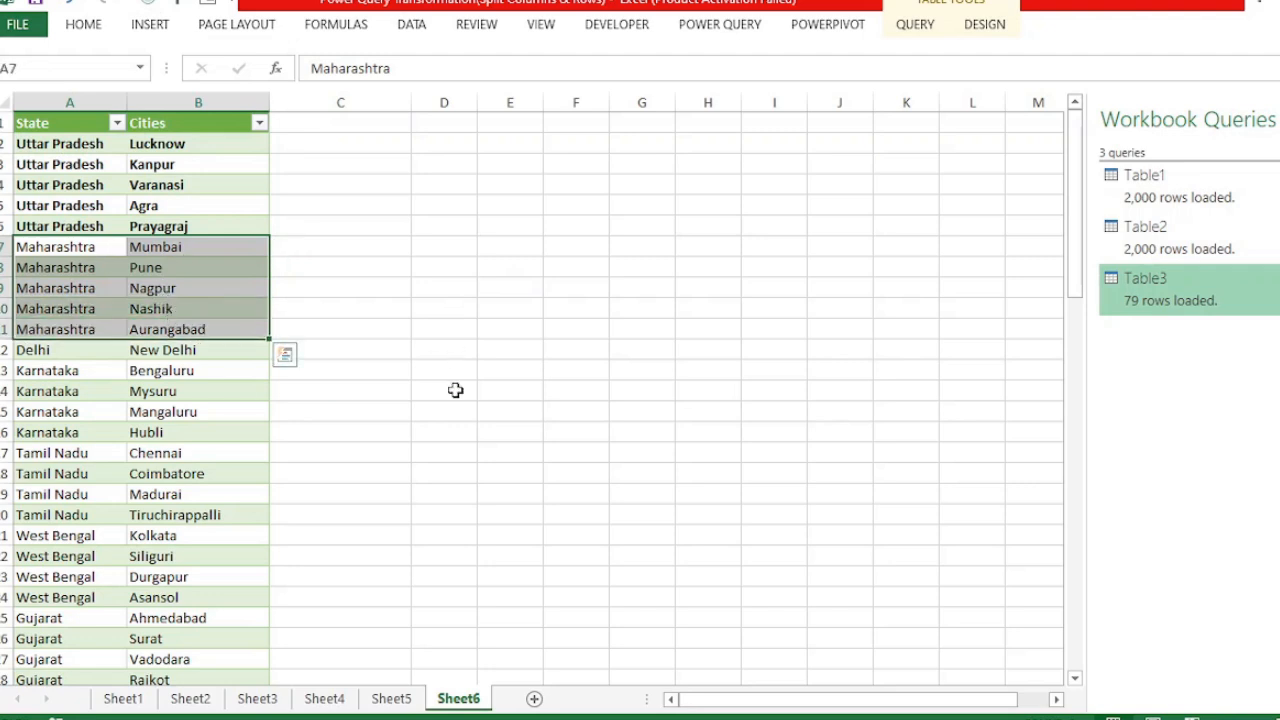
pyautogui.click(371, 345)
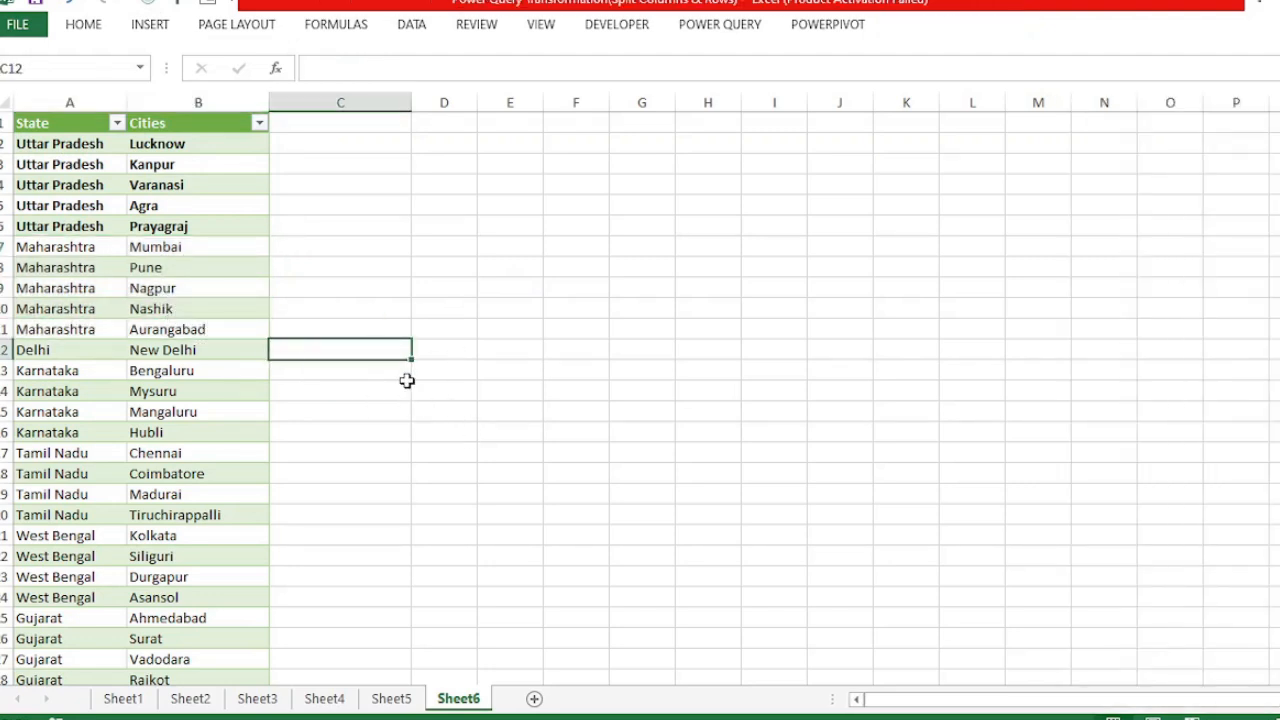